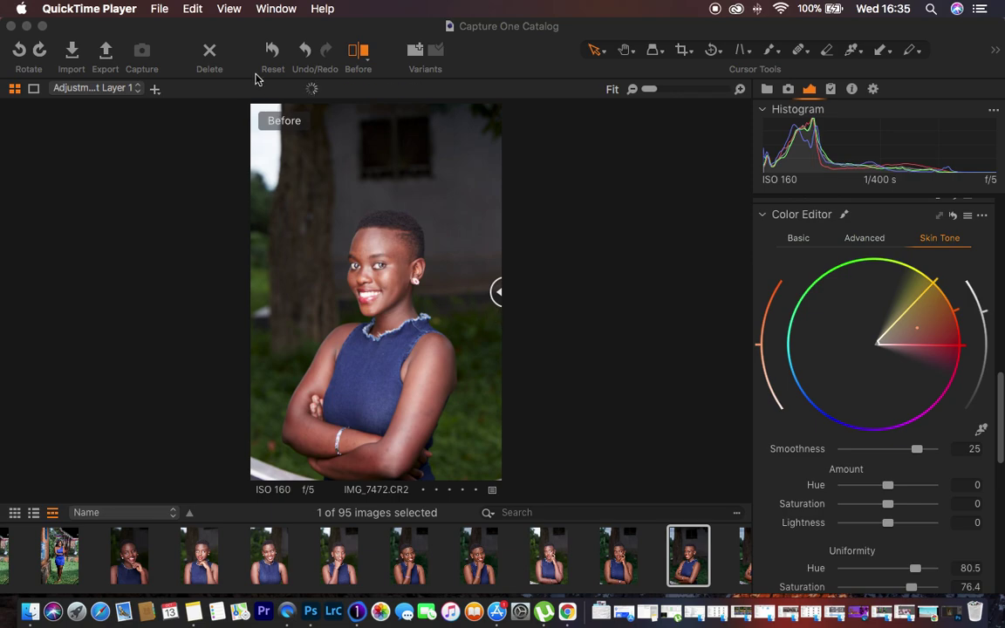
Step: Switch to Capture One and review the image import options for the HOIMA 2 source without importing anything
left_click(507, 27)
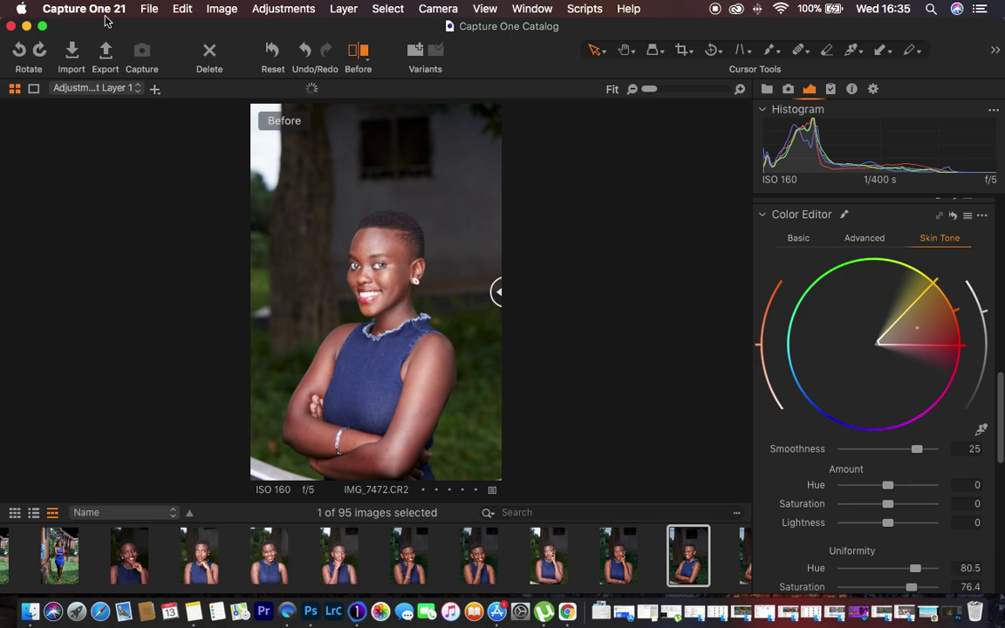
left_click(71, 54)
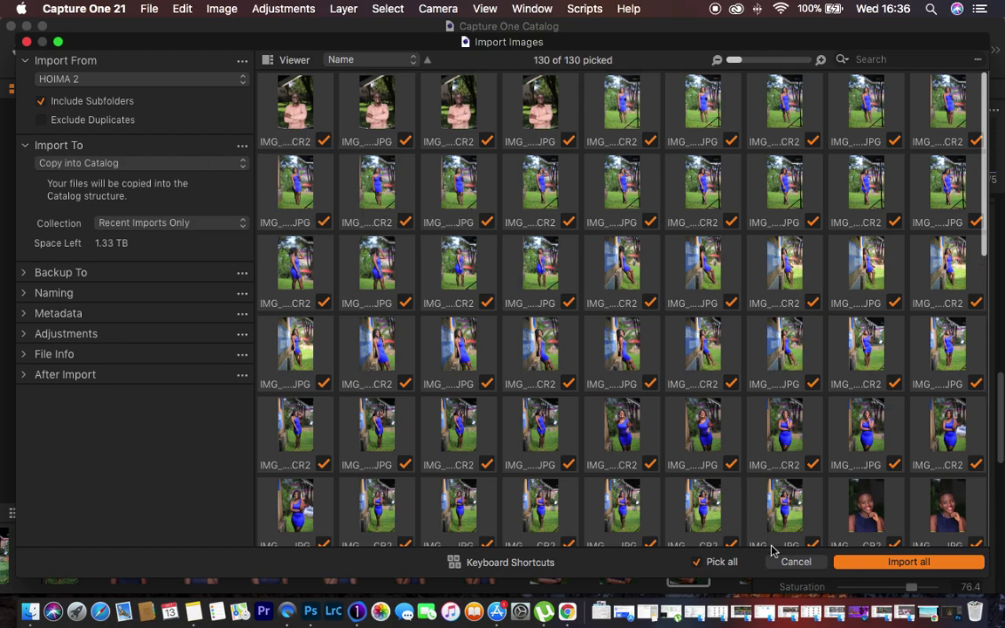
left_click(793, 562)
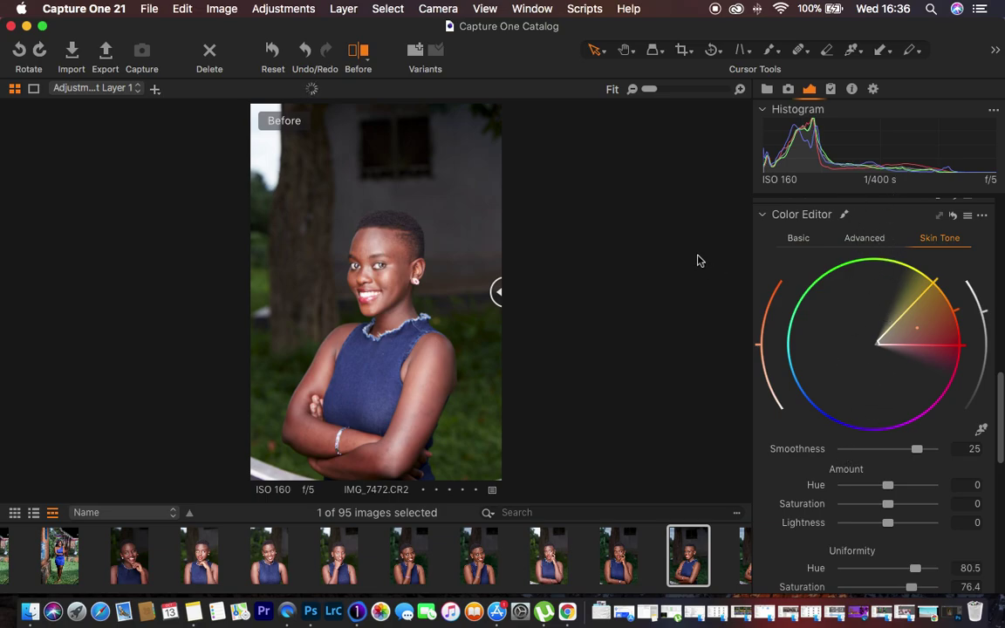
Step: View the list of available workspace layouts without changing the current one
left_click(536, 9)
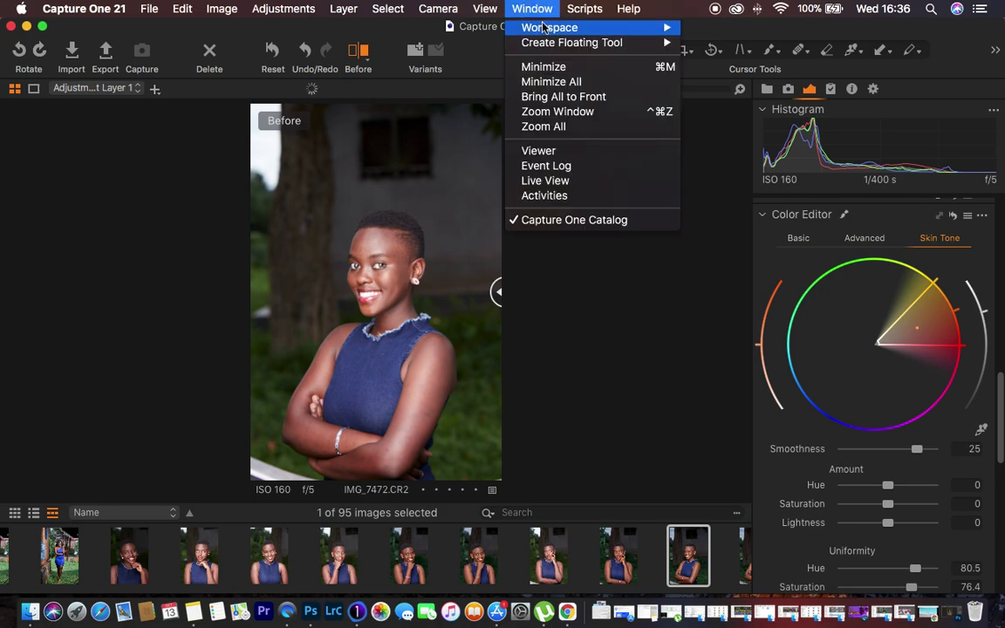
mouse_move(548, 29)
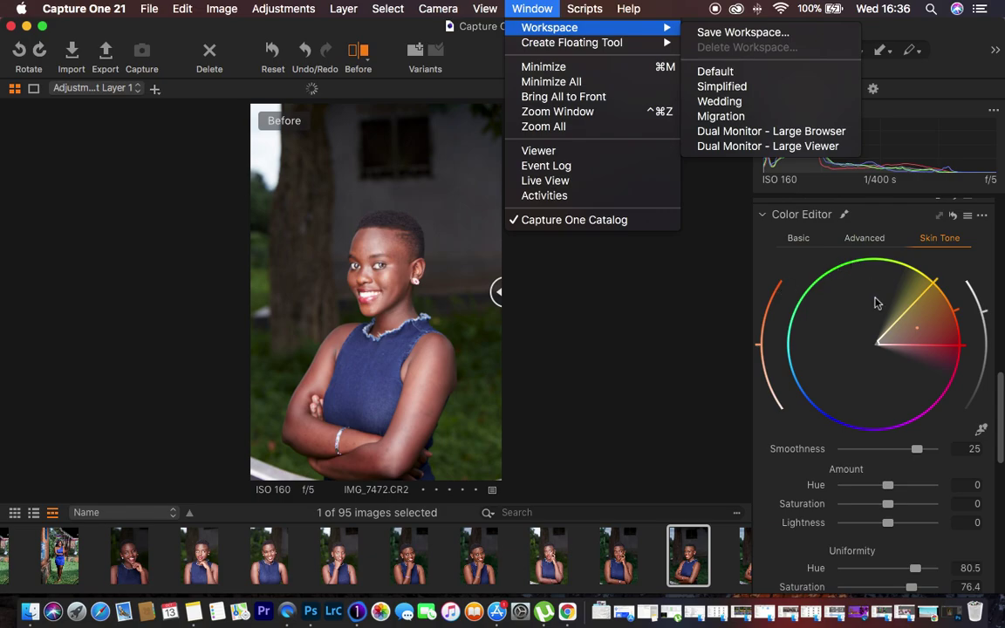
left_click(730, 304)
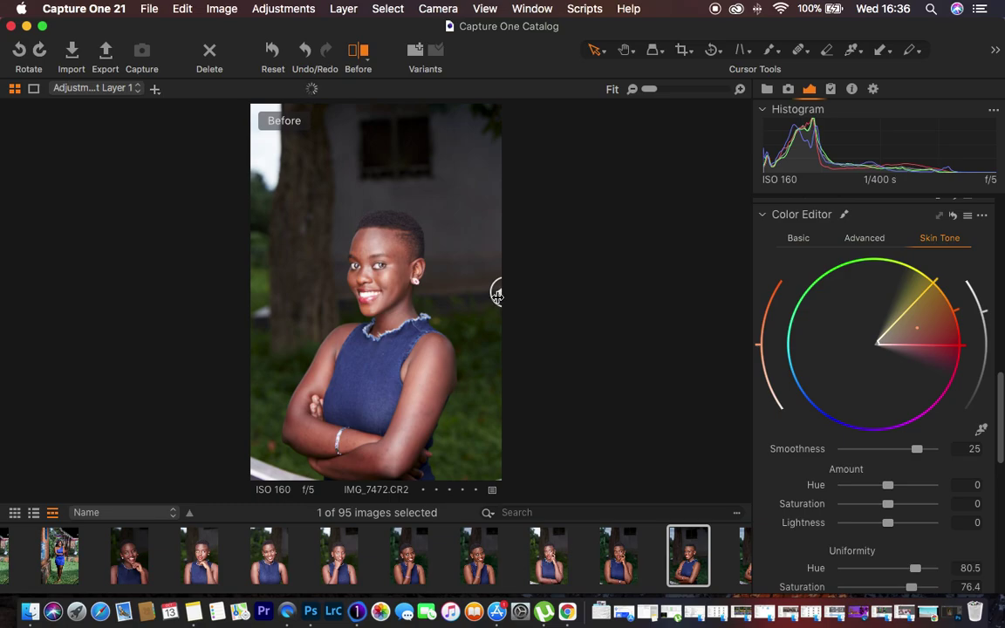
Step: Compare the original and edited versions of the portrait with the before/after split slider
left_click_drag(416, 291, 630, 310)
left_click_drag(495, 291, 249, 290)
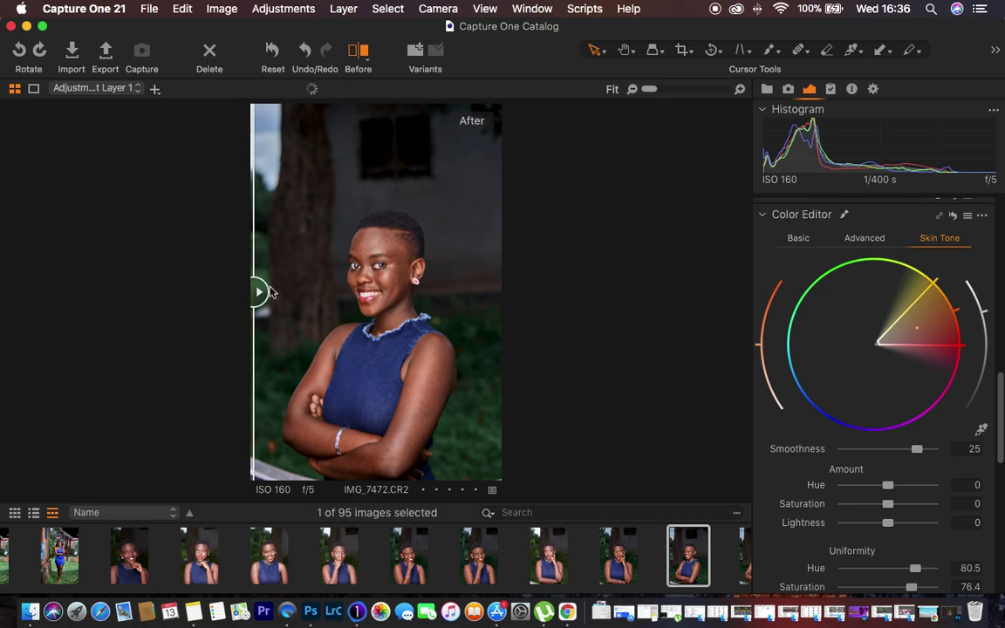
Step: Reset all adjustments on IMG_7472.CR2 and turn off the before/after comparison
left_click(271, 54)
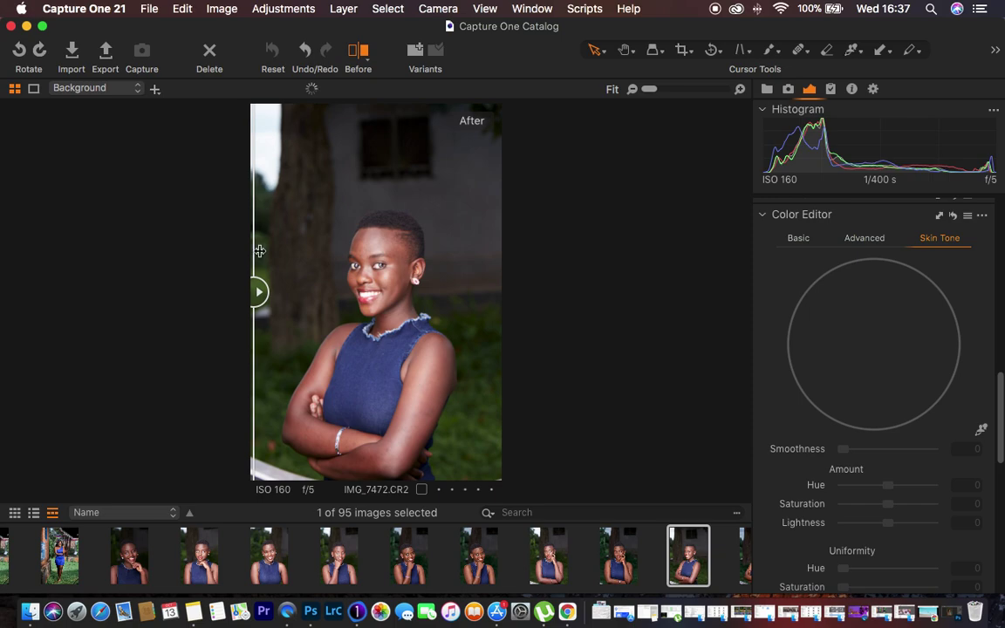
left_click_drag(256, 293, 702, 289)
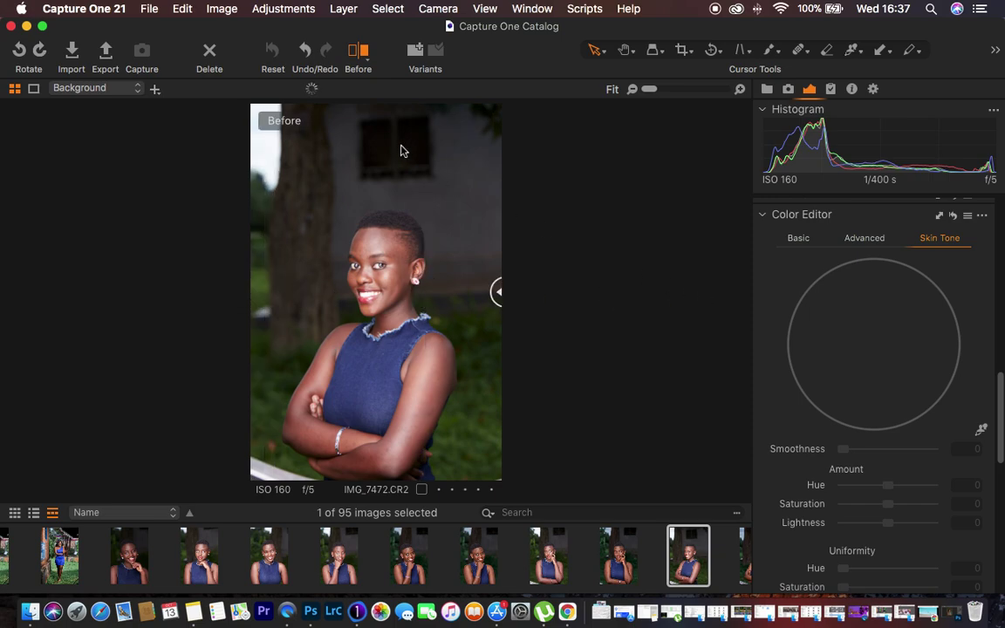
left_click(365, 56)
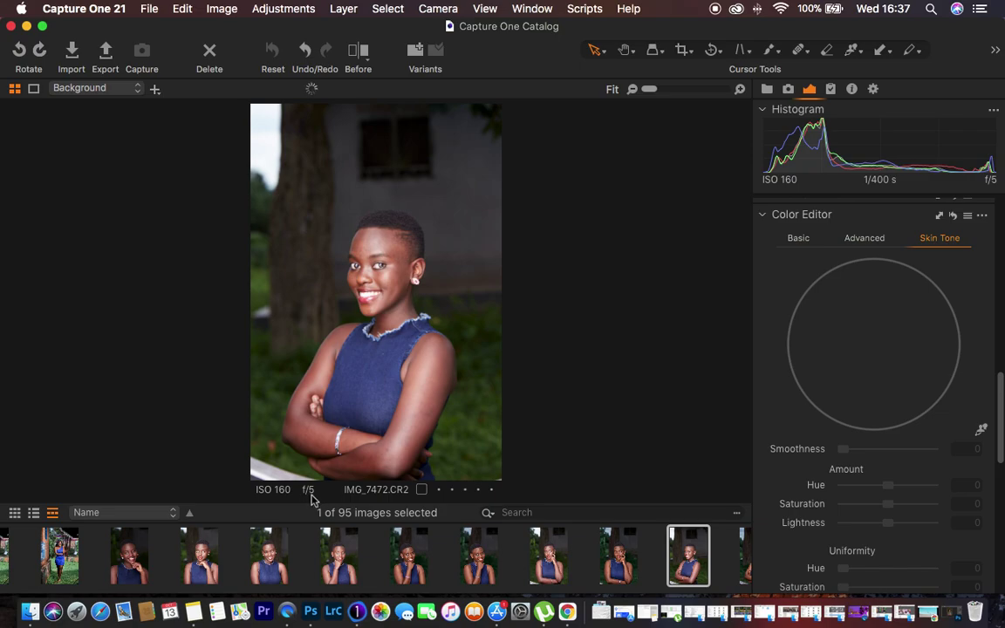
Step: Examine the subject's face and skin detail at 50% magnification and return to the full-image view
key("super+plus")
key("super+plus")
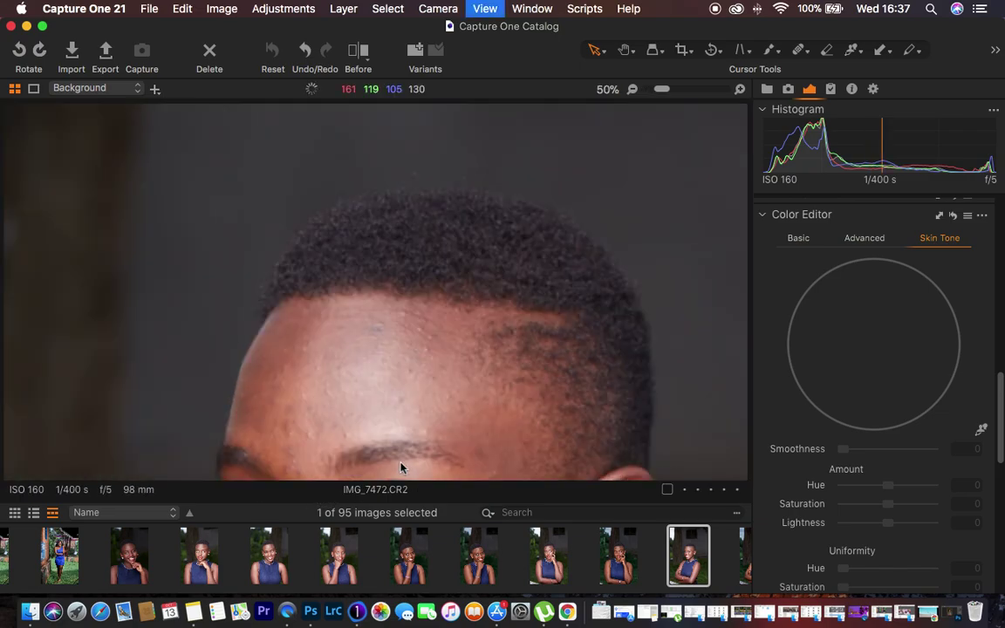
key("super+minus")
key("super+minus")
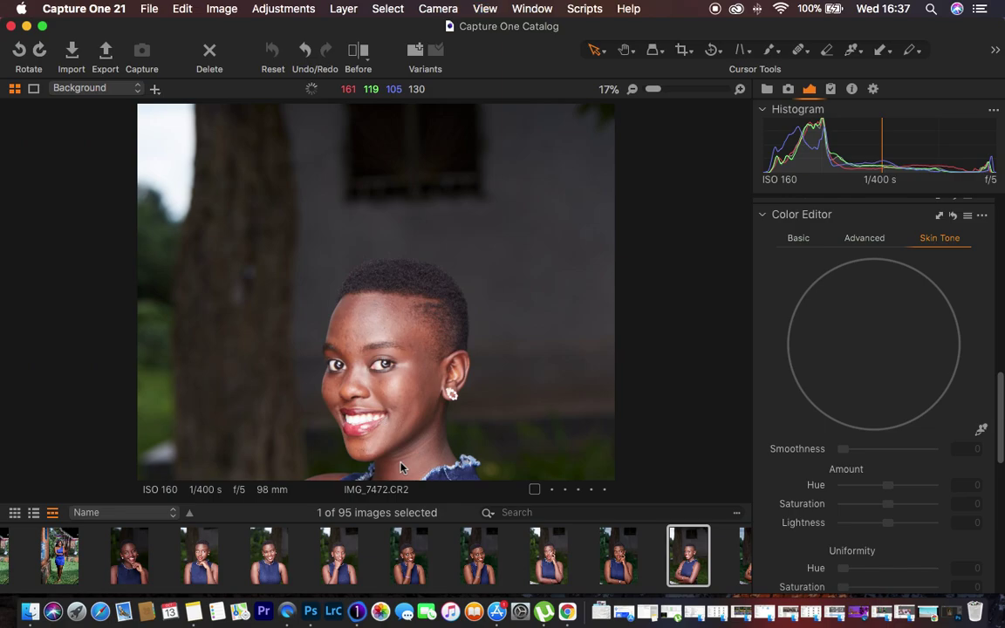
key("super+plus")
key("super+plus")
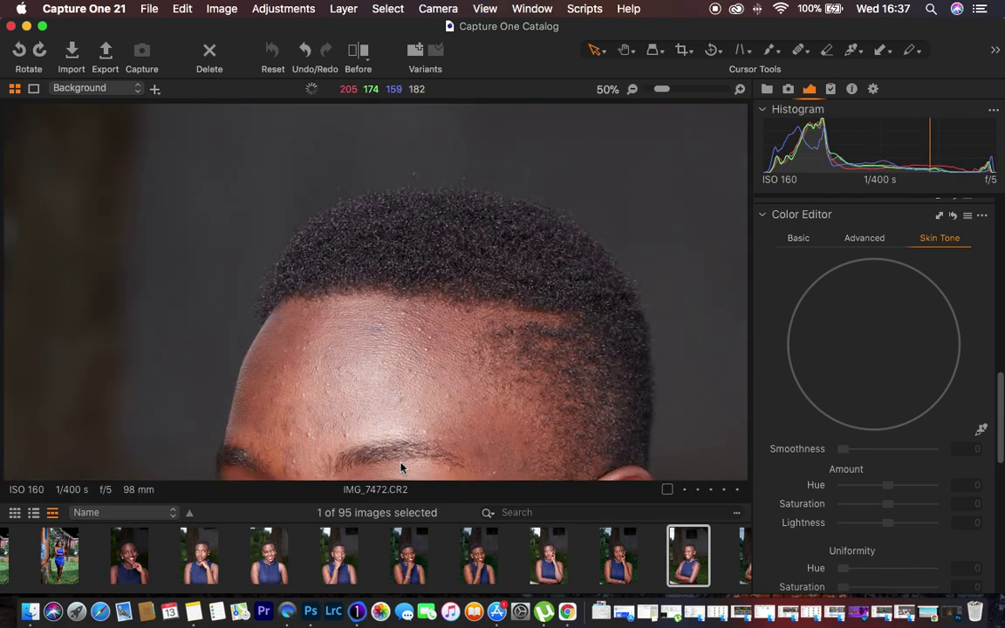
key("super+0")
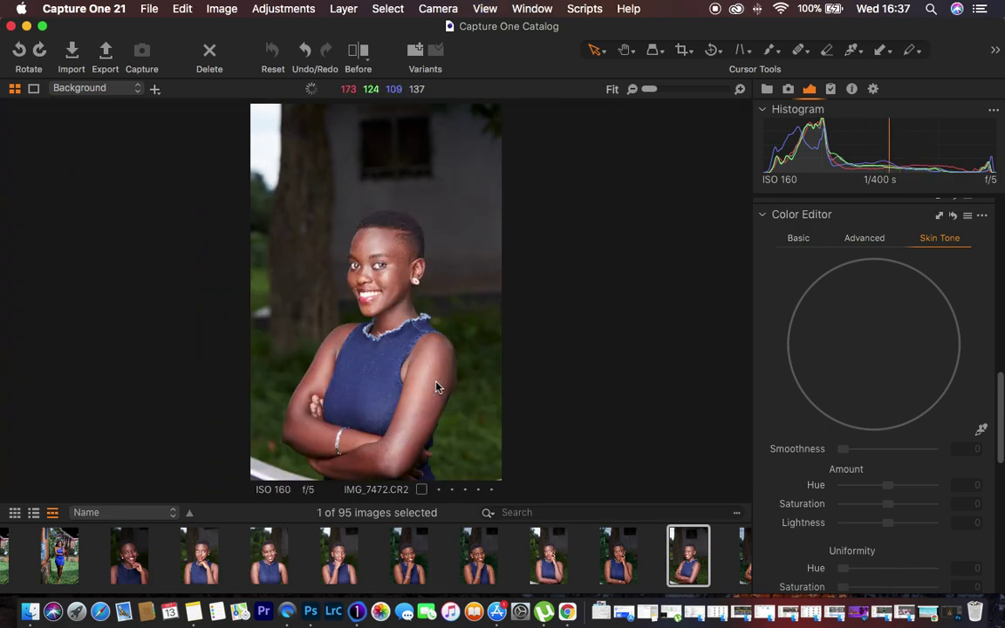
Step: Set the ICC profile in Base Characteristics to Canon EOS-6D ProStandard
left_click_drag(1001, 420, 1002, 250)
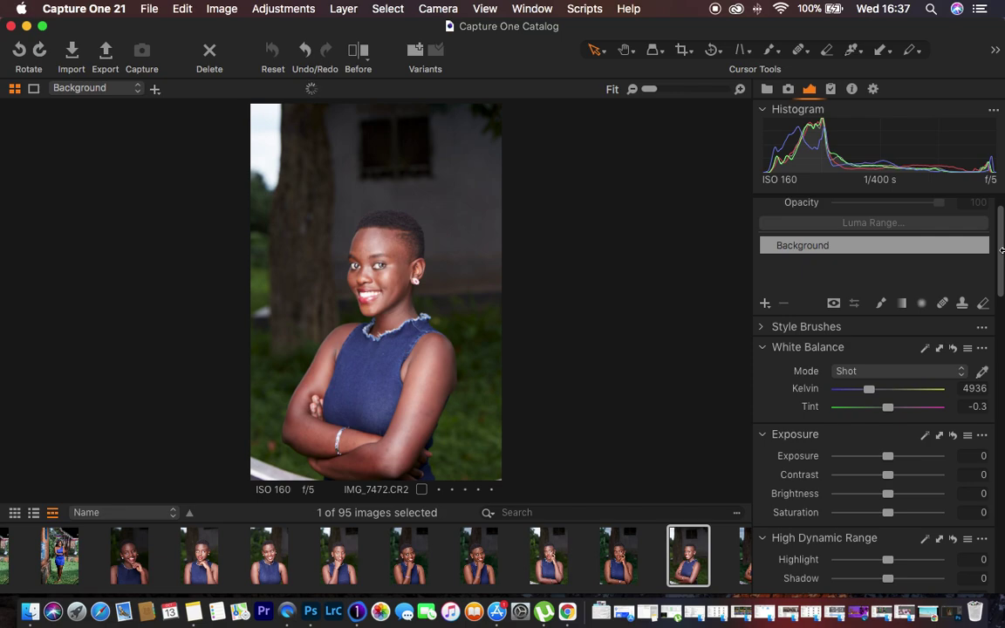
left_click_drag(1002, 252, 1002, 245)
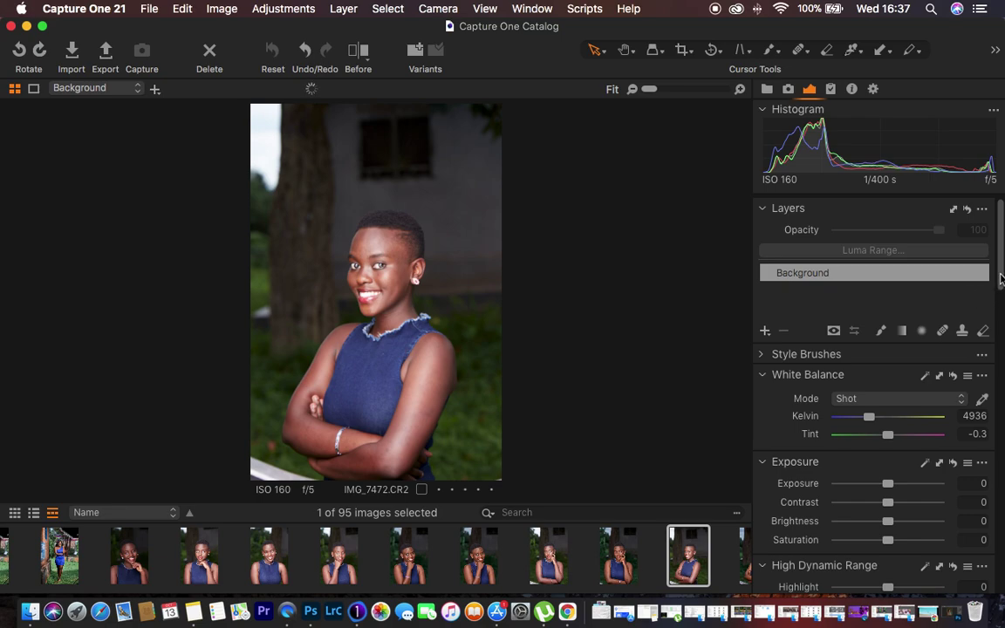
left_click_drag(998, 272, 997, 600)
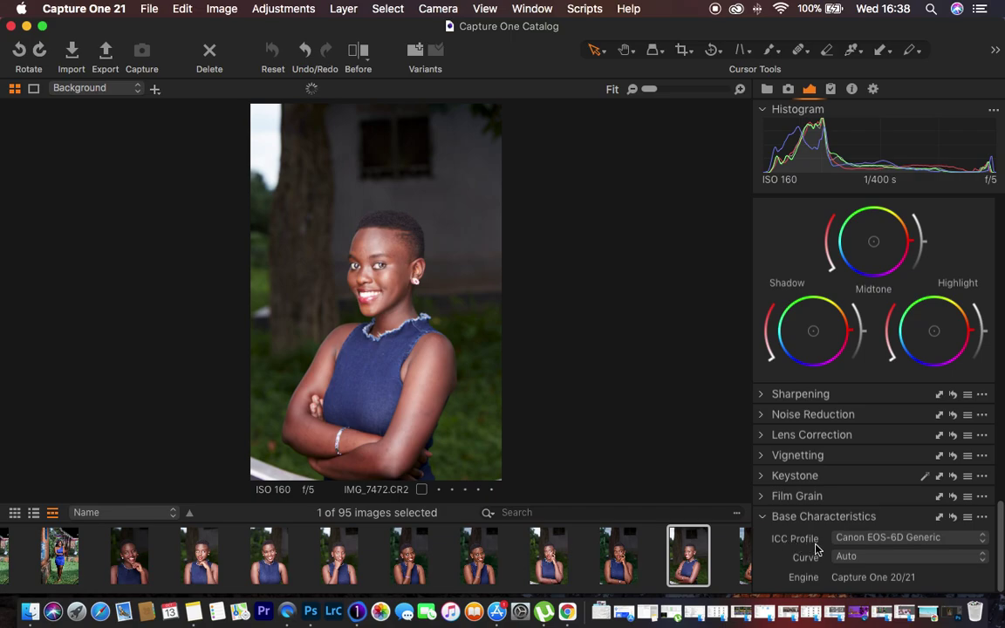
left_click(878, 546)
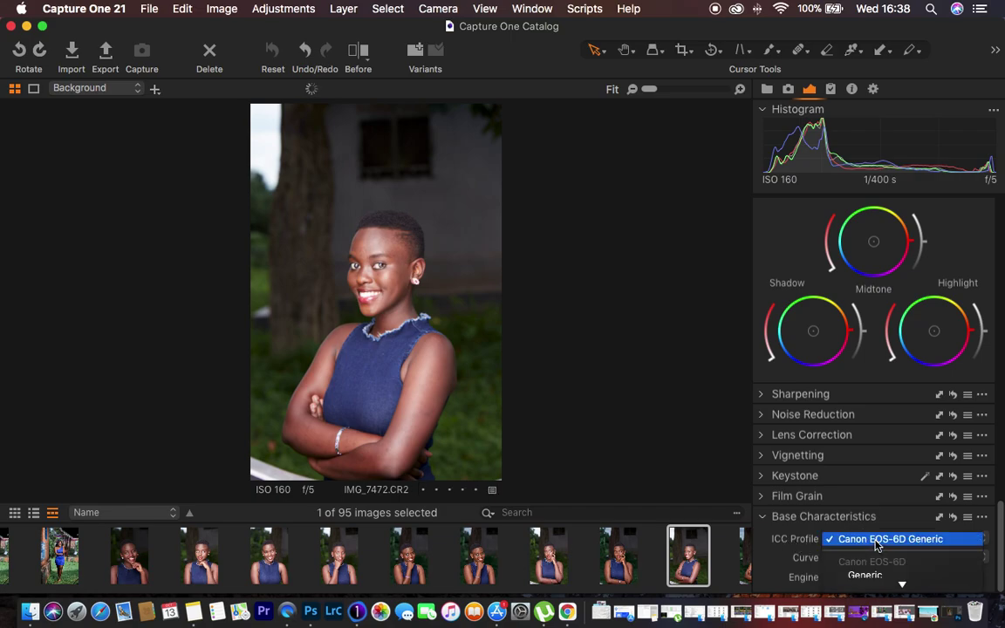
scroll(890, 559, "down", 2)
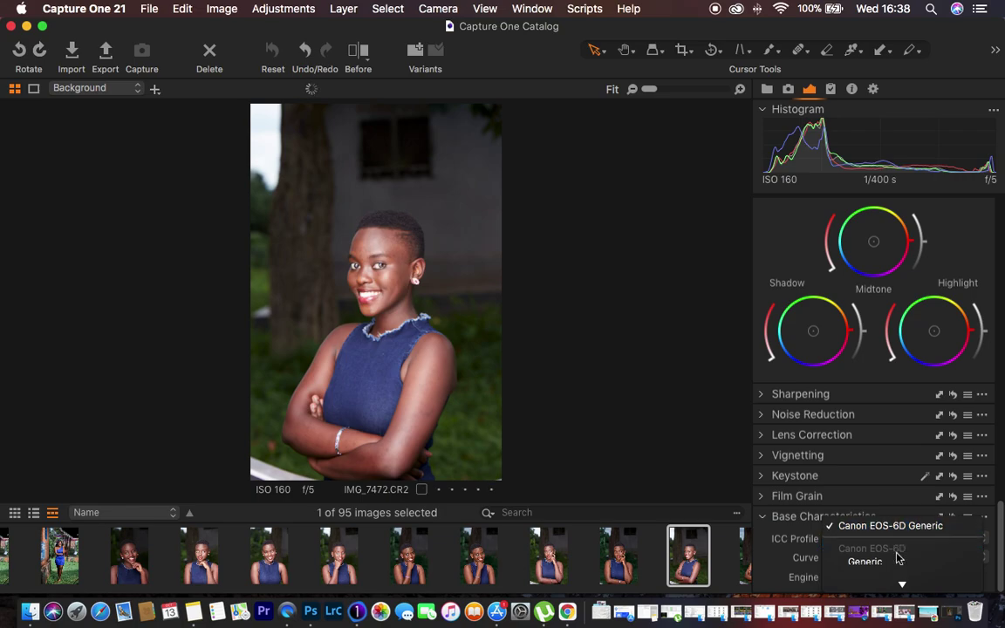
left_click(892, 549)
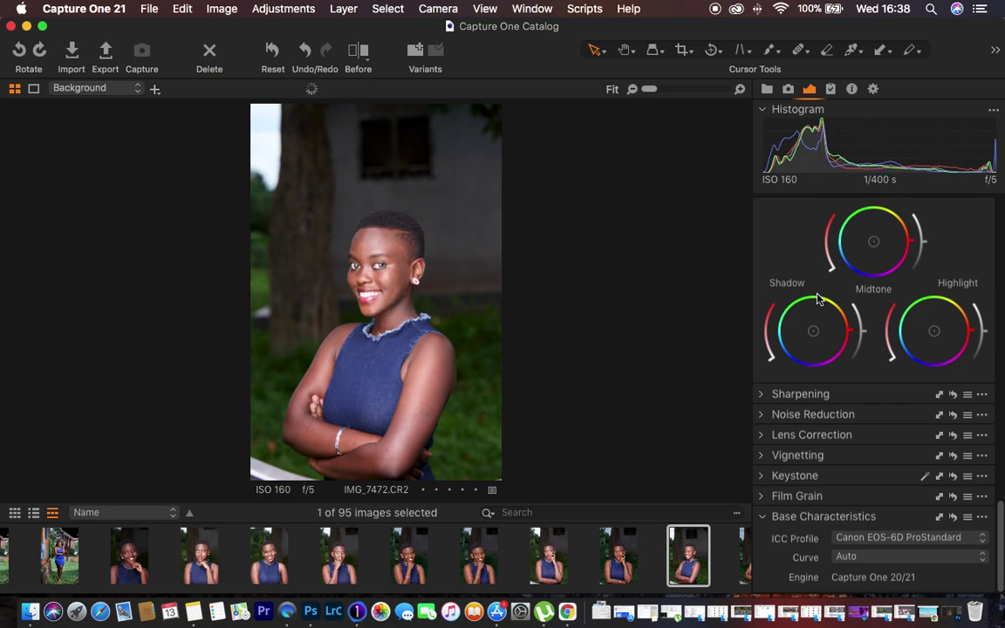
Step: In High Dynamic Range, set Highlight to -100, Black to -9, White to -76 and Shadow to 36
scroll(875, 291, "down", 10)
scroll(871, 299, "up", 4)
scroll(871, 298, "up", 10)
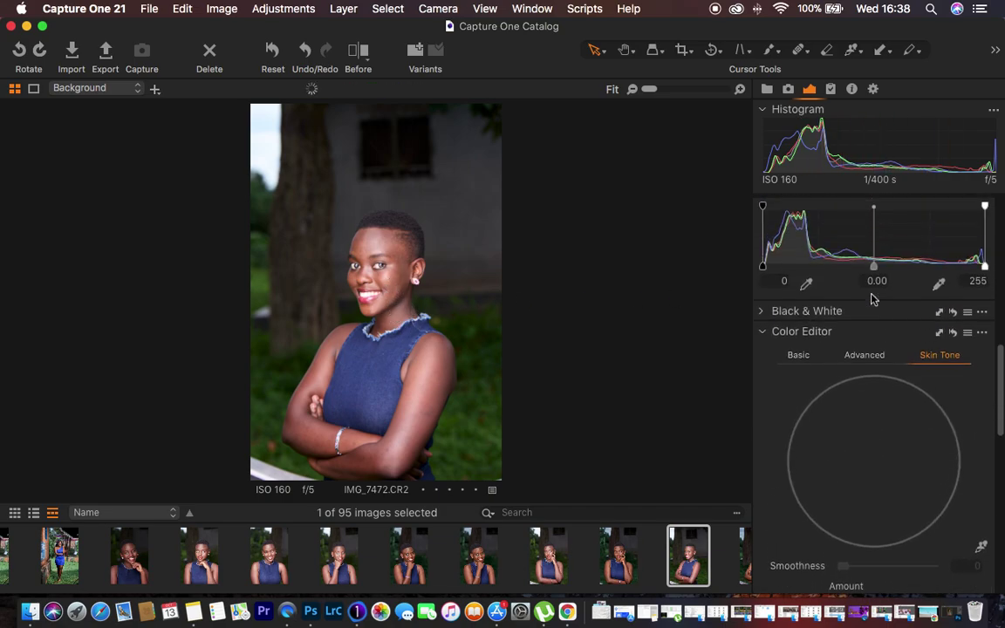
scroll(872, 298, "up", 5)
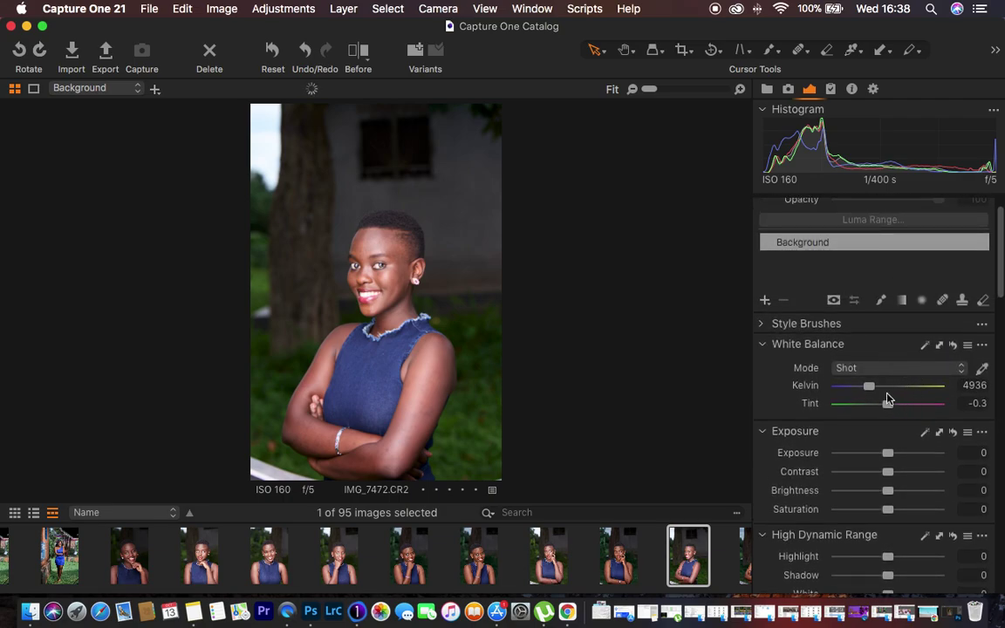
scroll(857, 454, "down", 2)
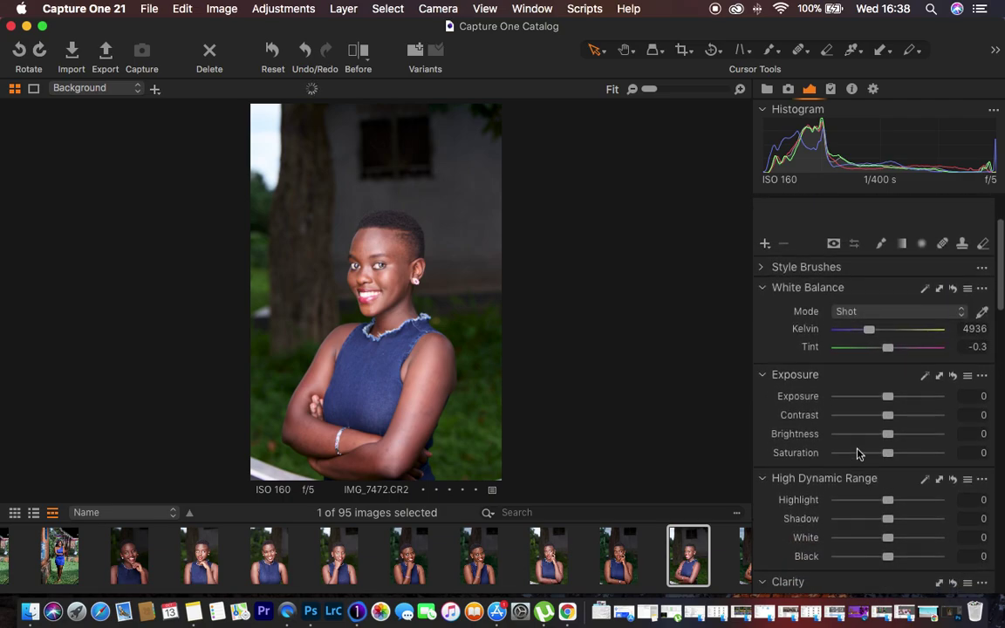
scroll(857, 454, "down", 1)
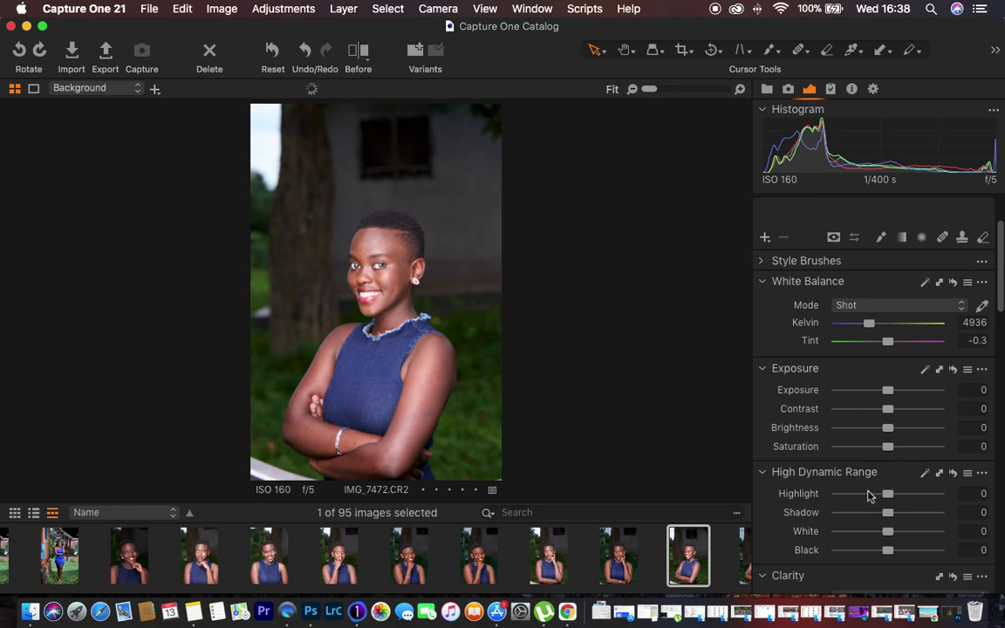
left_click_drag(869, 496, 804, 499)
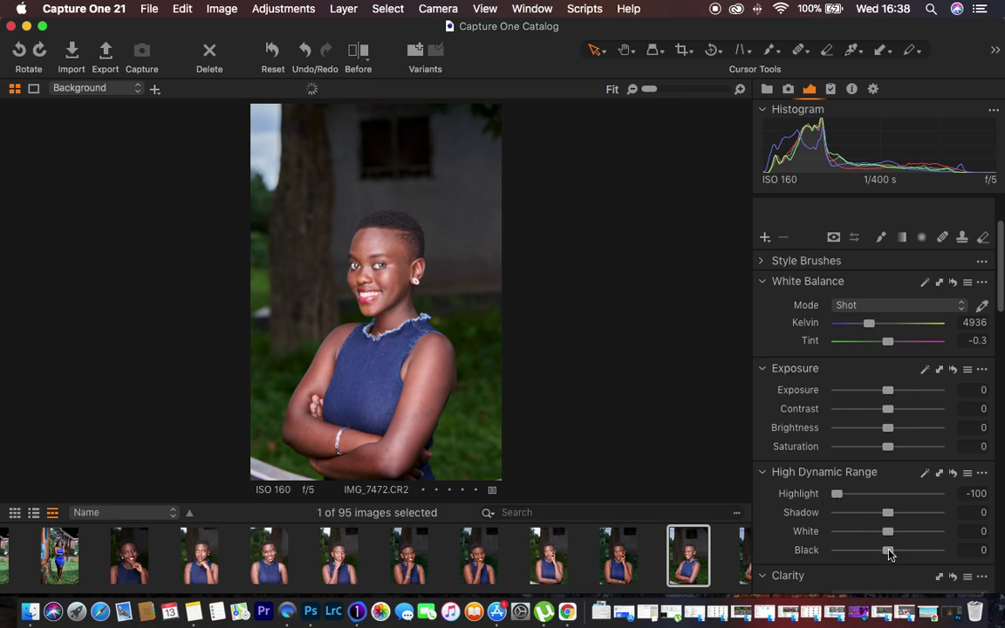
left_click_drag(887, 550, 885, 553)
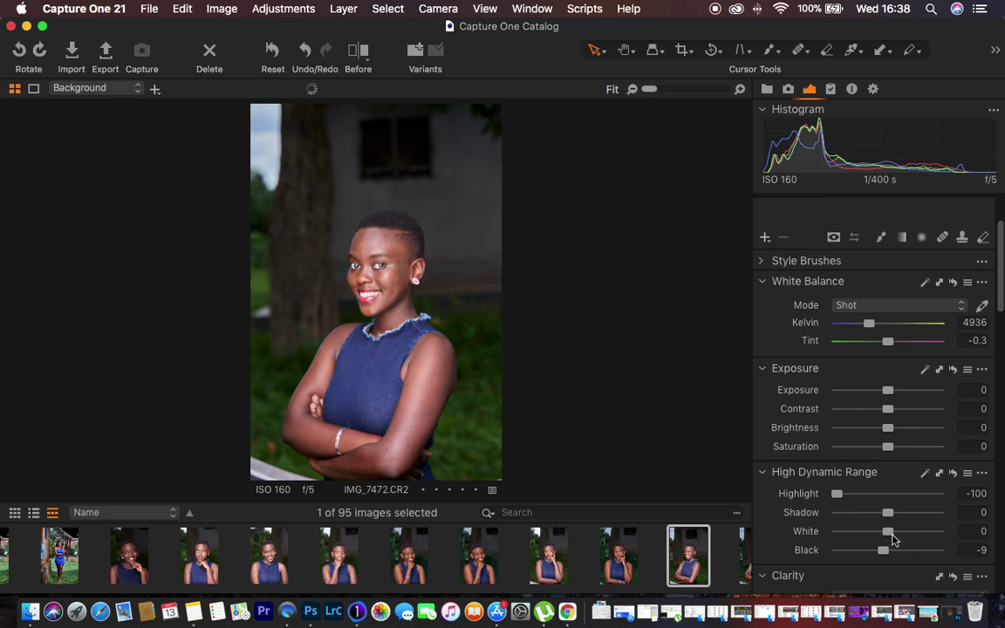
left_click_drag(888, 534, 850, 537)
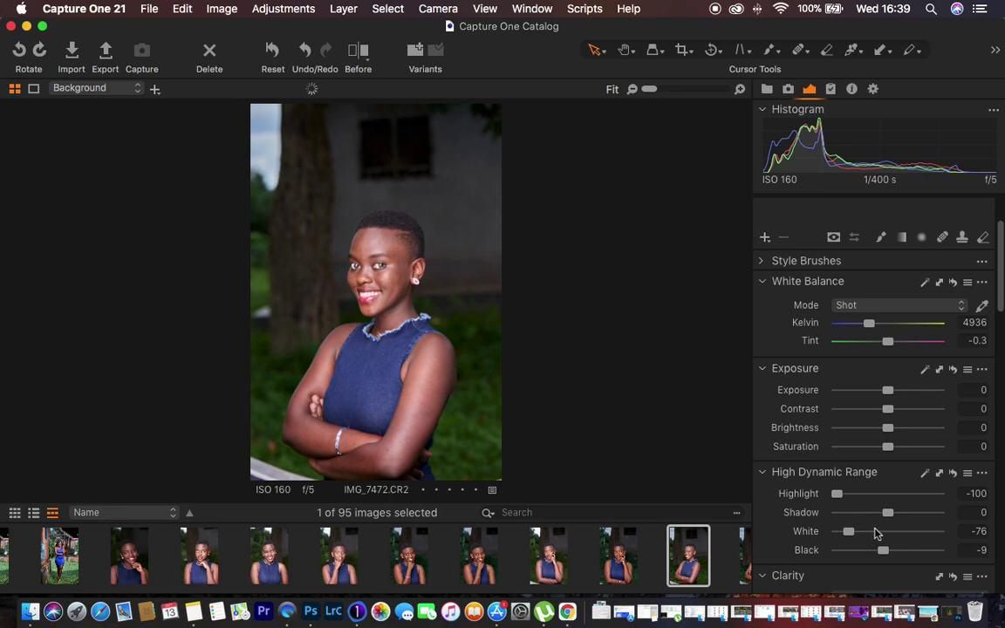
left_click_drag(888, 512, 902, 517)
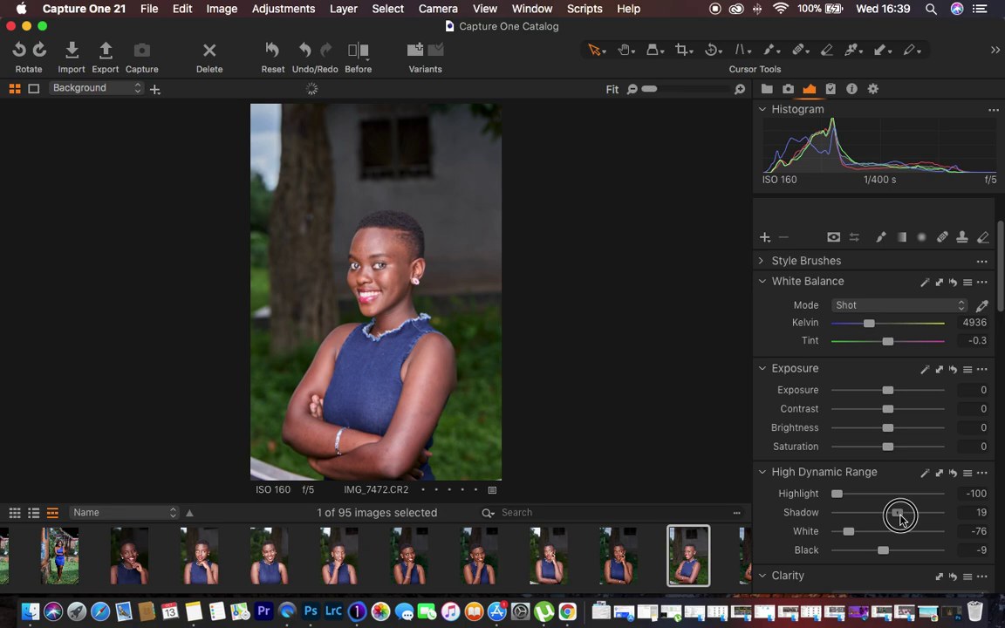
left_click_drag(901, 518, 911, 520)
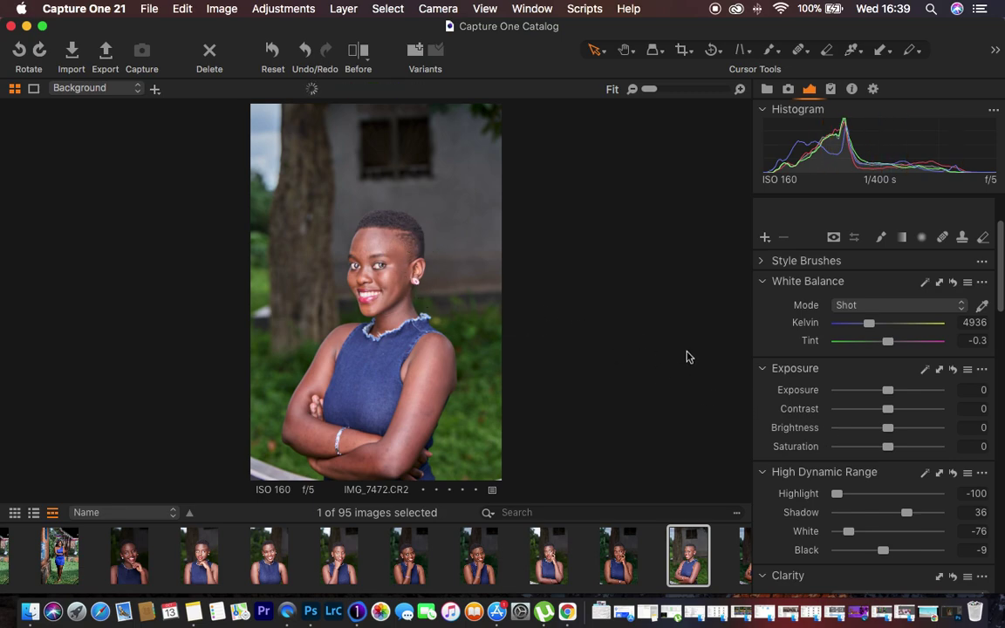
Step: Set the portrait's Contrast to 7 and Exposure to -0.9, and raise Clarity to 3 with the Natural method
left_click_drag(884, 412, 892, 411)
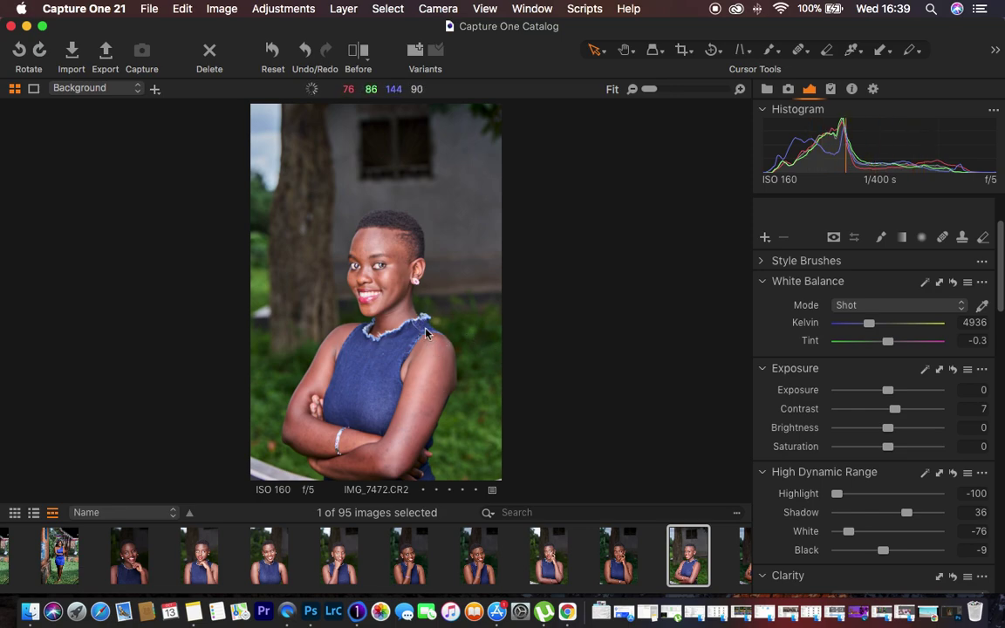
left_click_drag(889, 392, 877, 395)
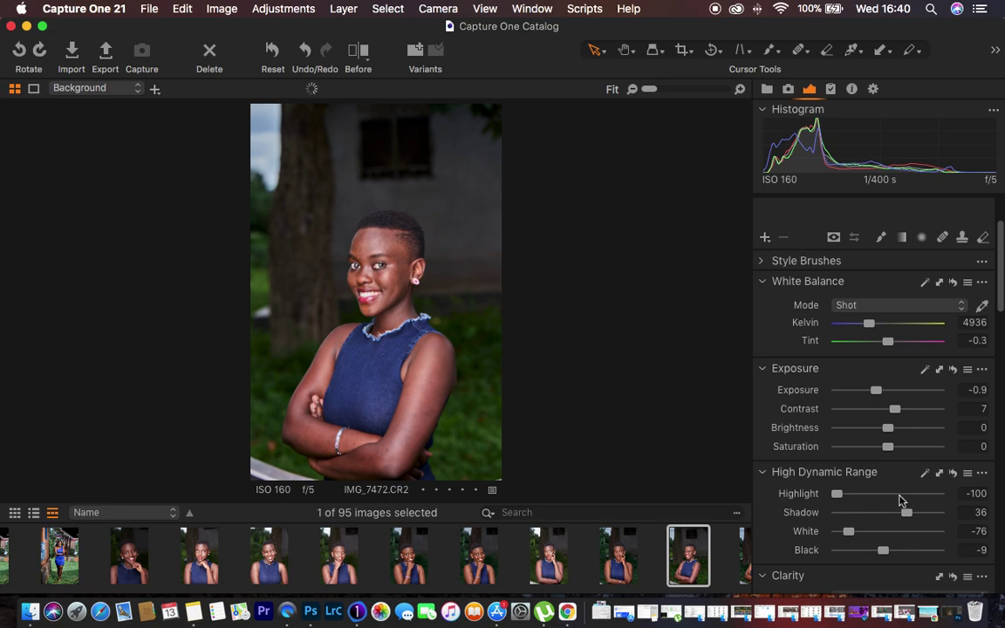
scroll(902, 500, "down", 10)
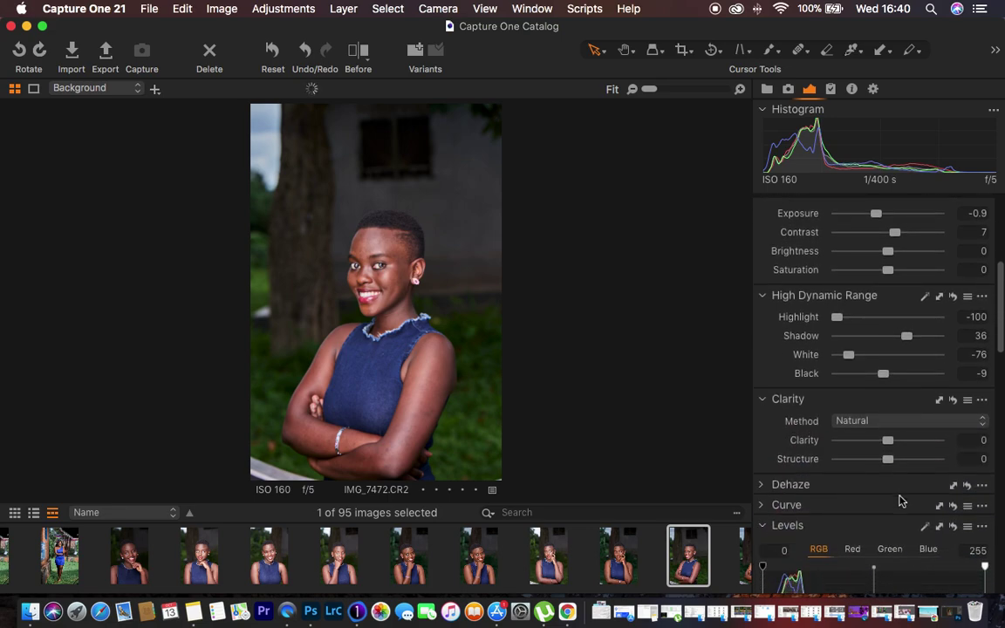
left_click_drag(889, 438, 891, 440)
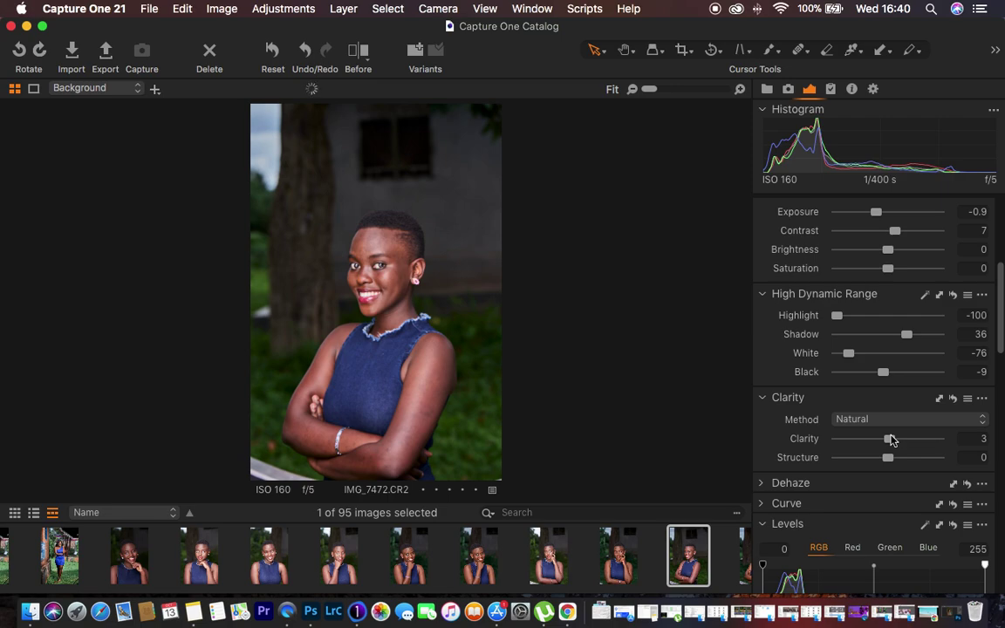
Step: Raise the RGB shadow input point in Levels to 4 on the Background layer
scroll(892, 440, "down", 5)
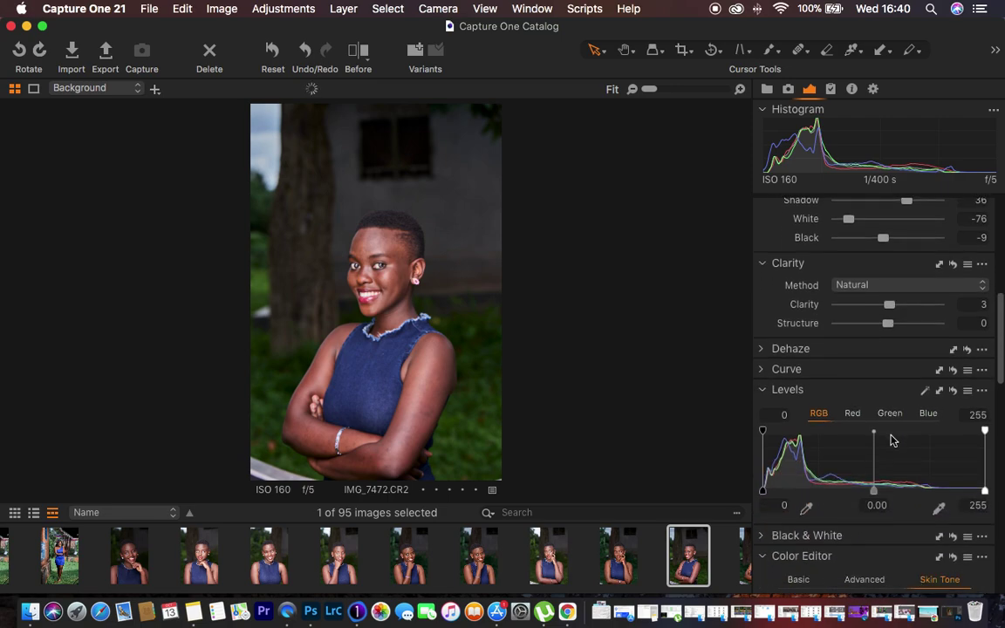
left_click(764, 493)
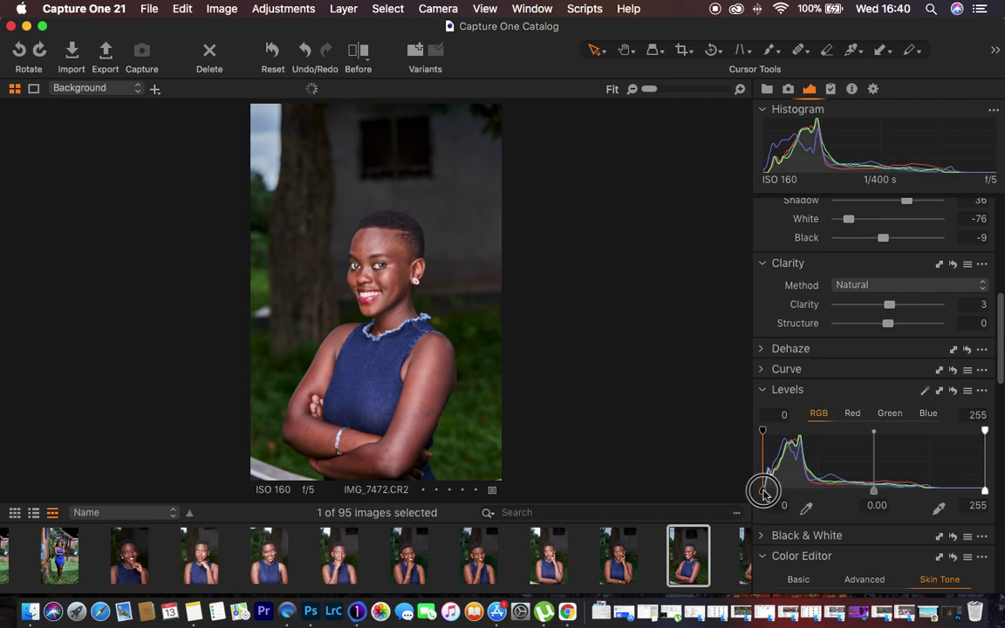
left_click_drag(765, 491, 767, 491)
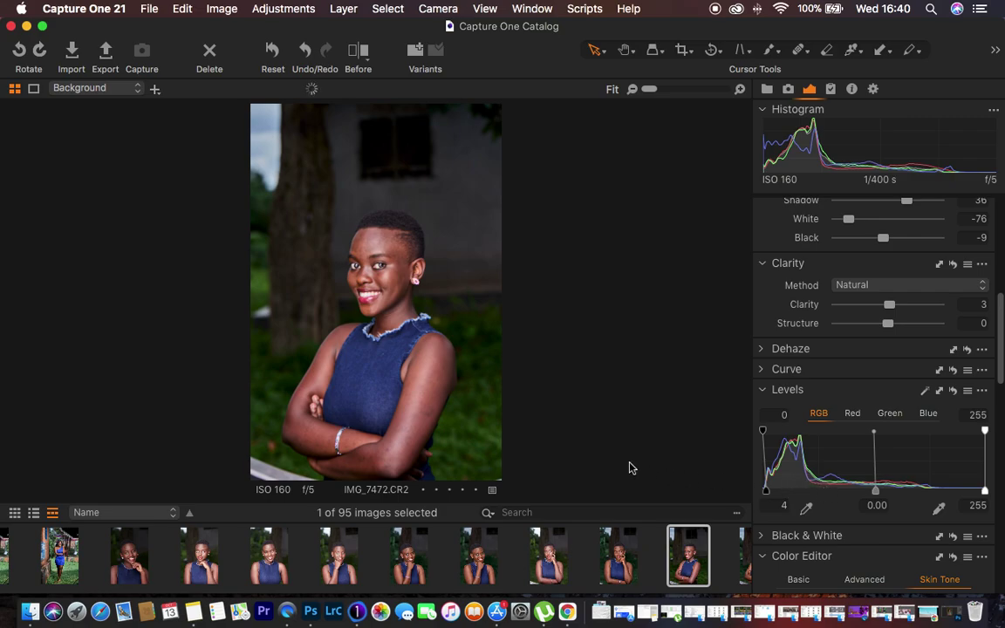
Step: Compare the portrait before and after the edits with the split view, sweeping the divider across the image, and close the comparison
left_click(363, 54)
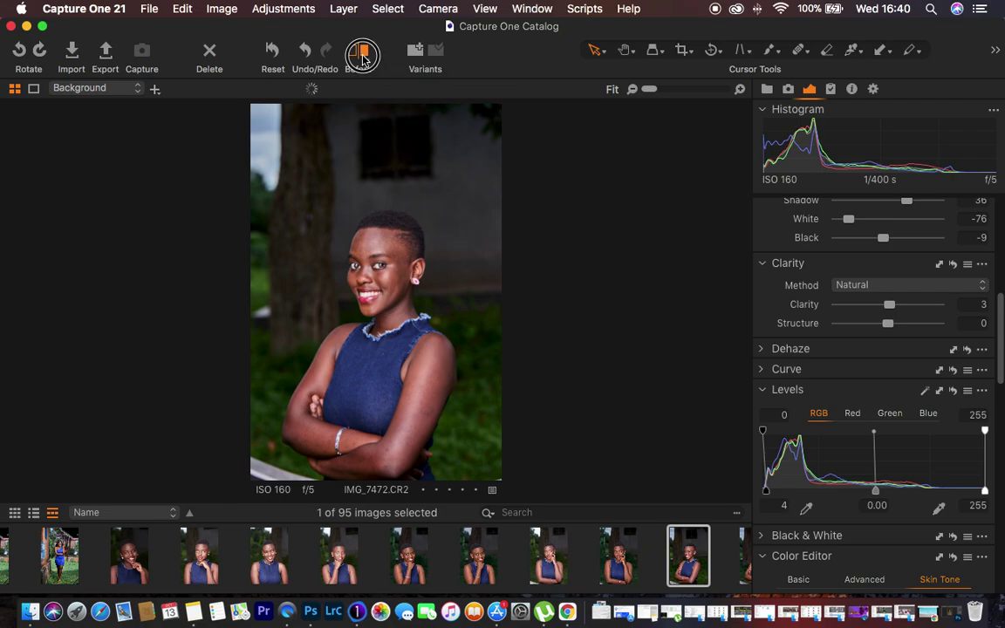
left_click_drag(377, 295, 224, 346)
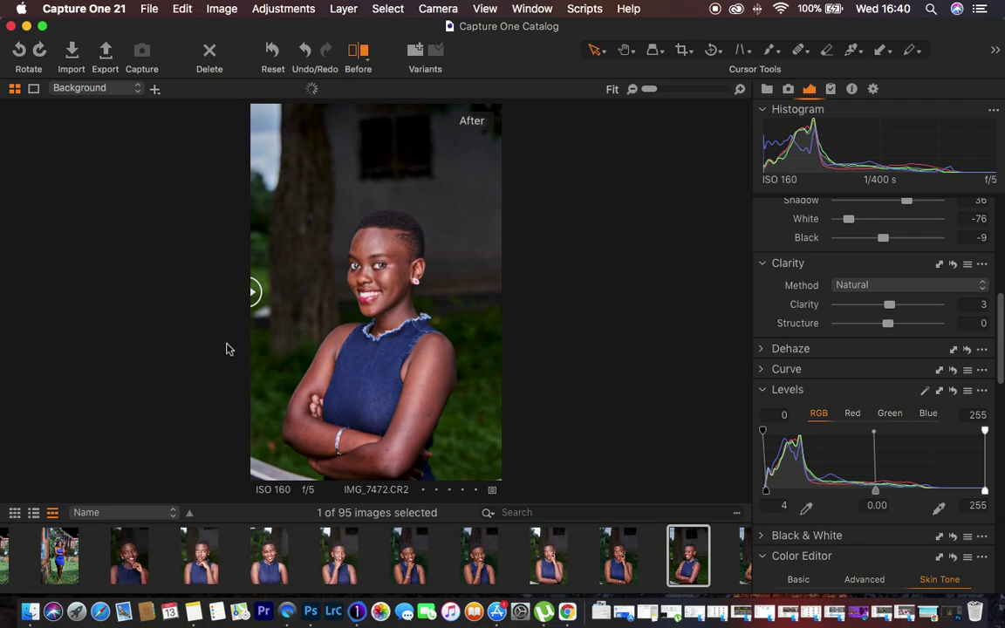
left_click(357, 53)
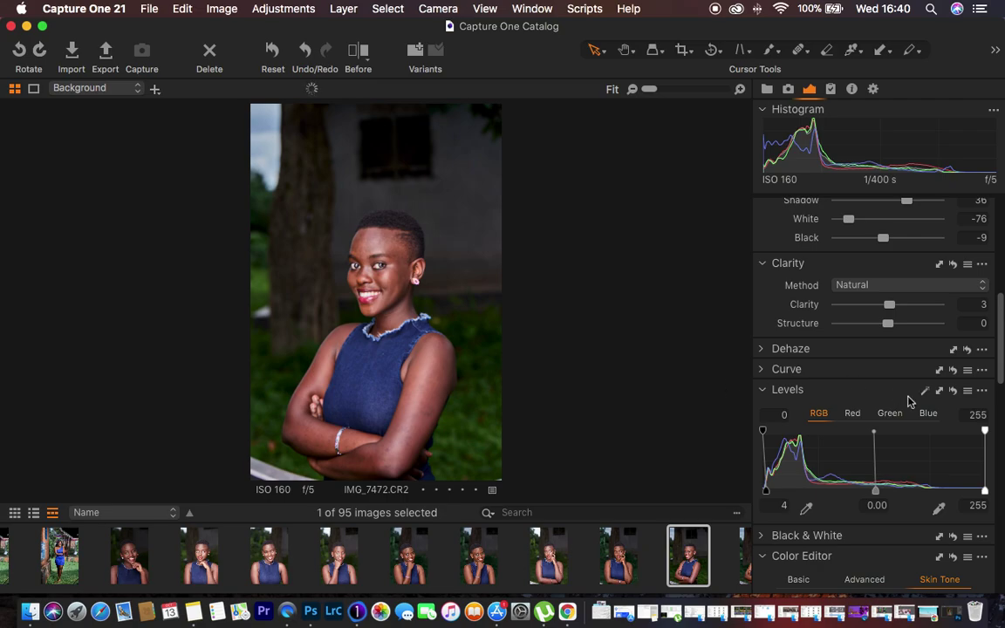
Step: Add a new filled adjustment layer above the Background and name it COLOR GRADE
scroll(908, 401, "up", 10)
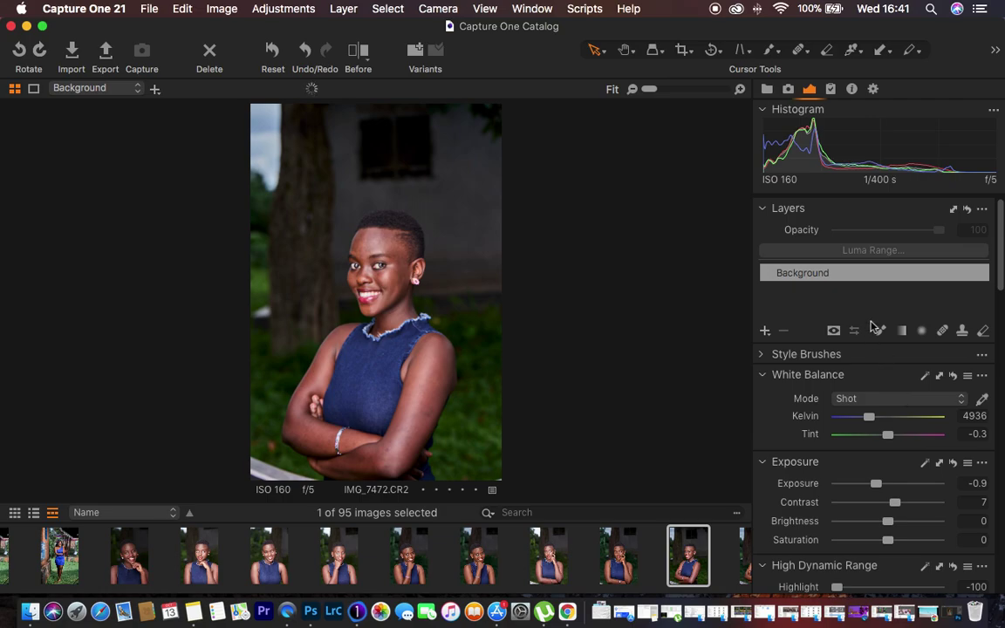
left_click(766, 333)
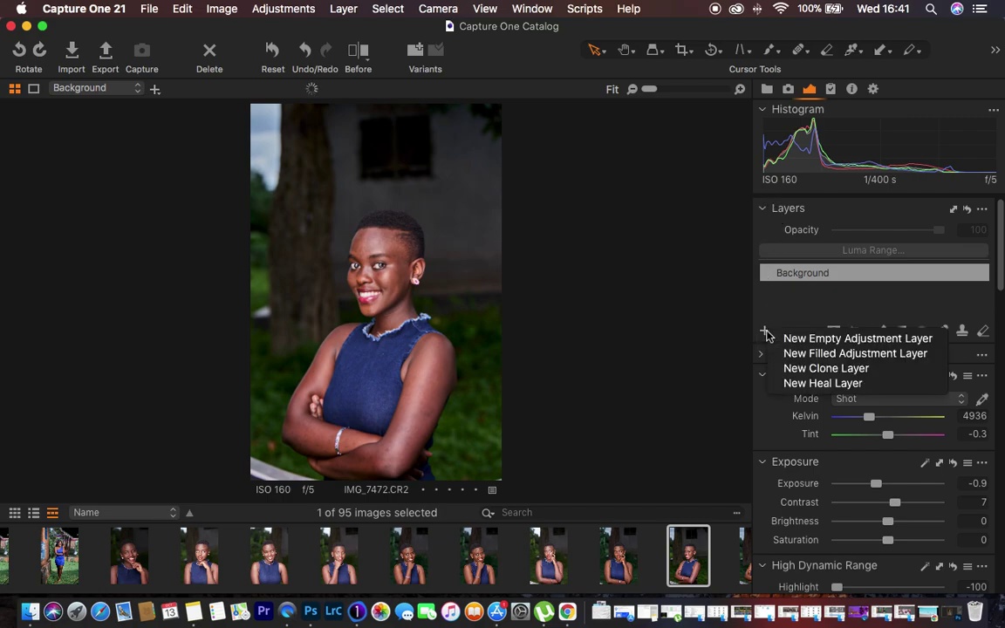
left_click(811, 352)
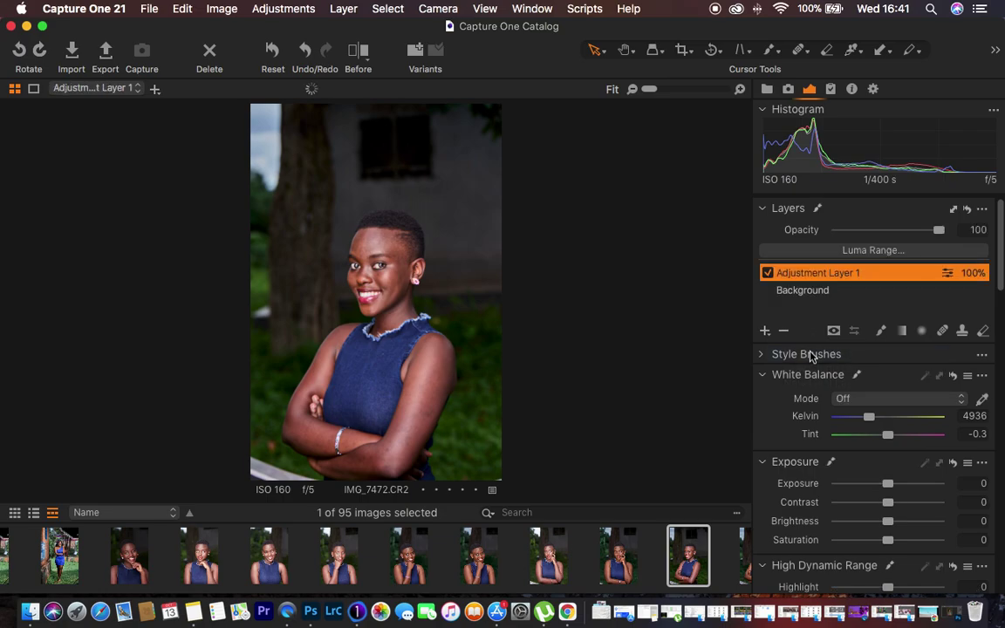
double_click(830, 274)
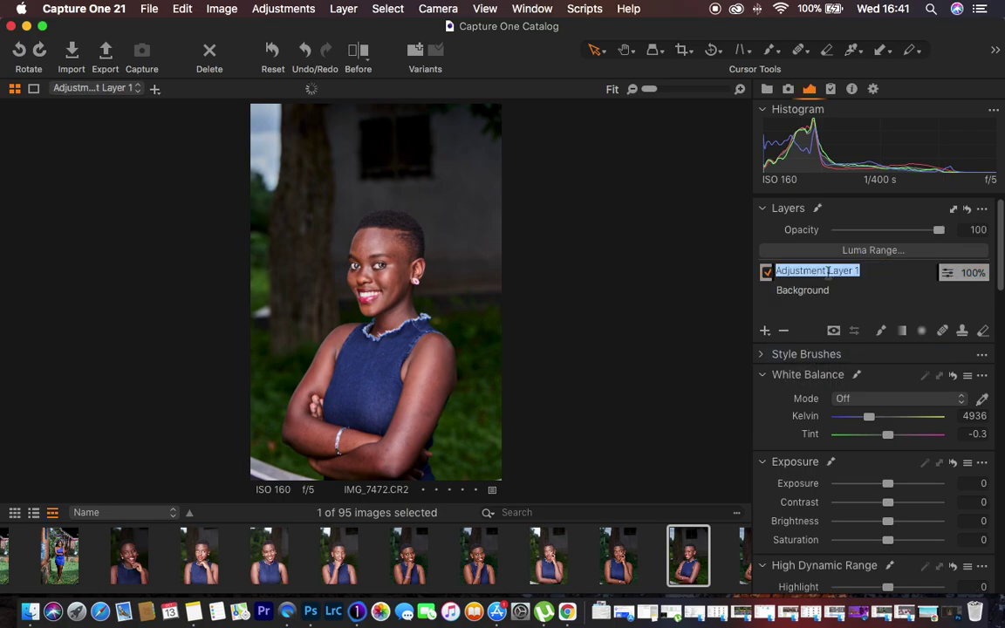
type("CO")
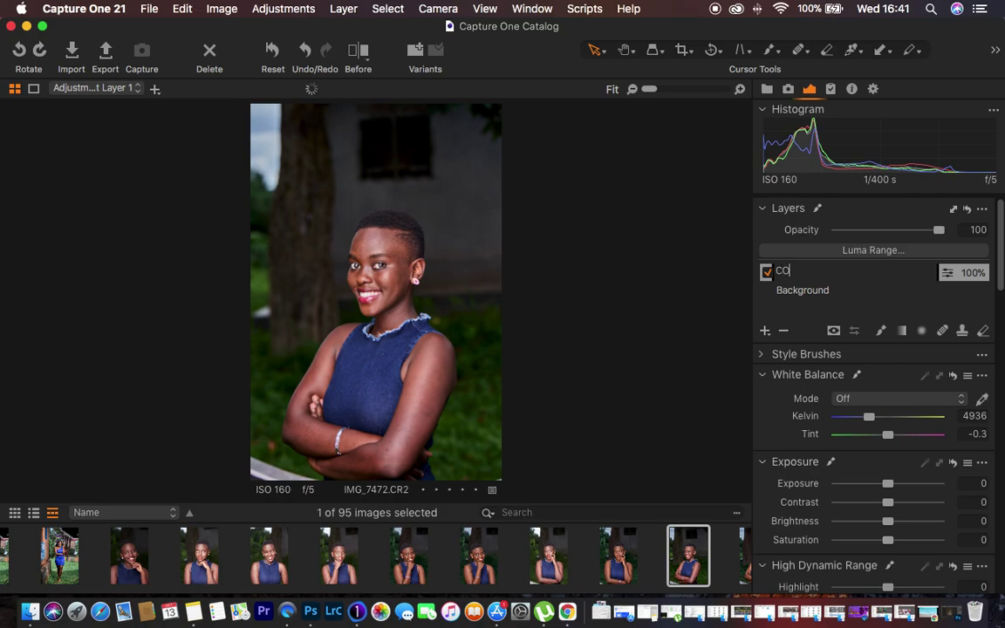
type("LOR GRADE")
key("Return")
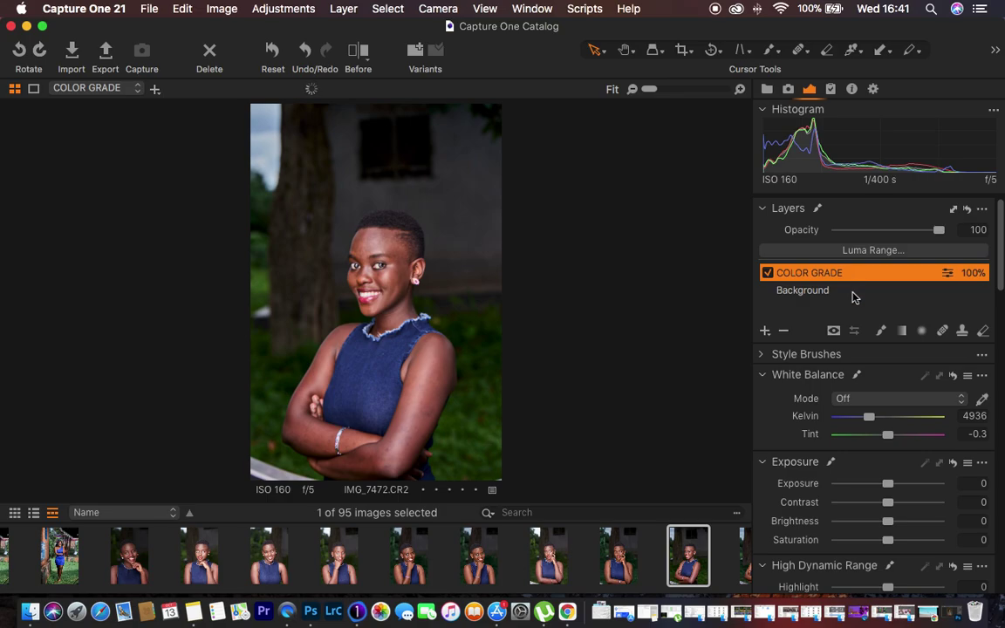
Step: In the basic Color Editor of the COLOR GRADE layer, set the green range's Hue to 21.9 and Saturation to -29.5
scroll(869, 390, "down", 5)
scroll(869, 390, "down", 10)
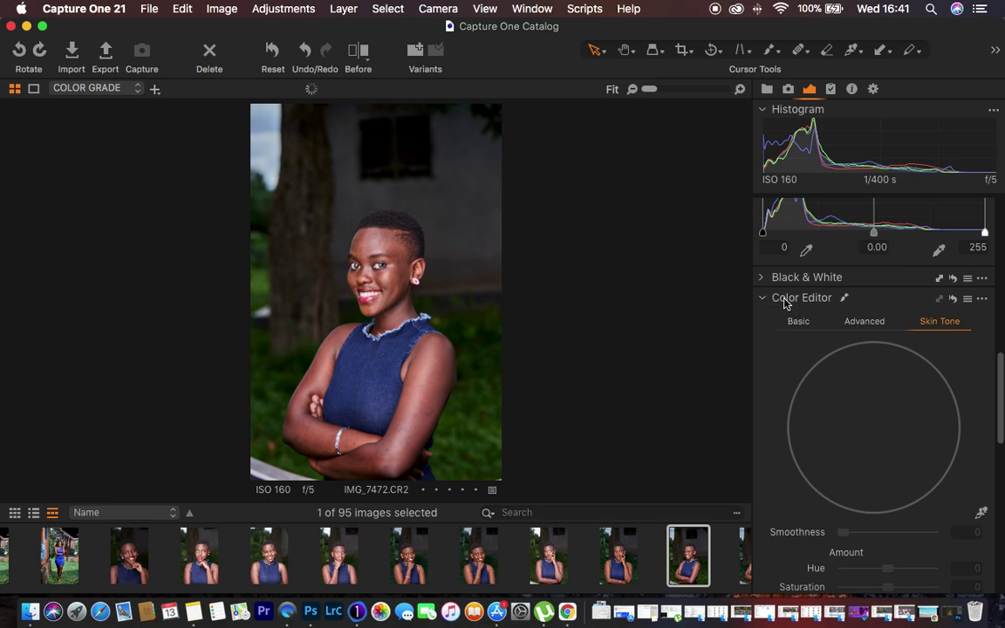
left_click(800, 323)
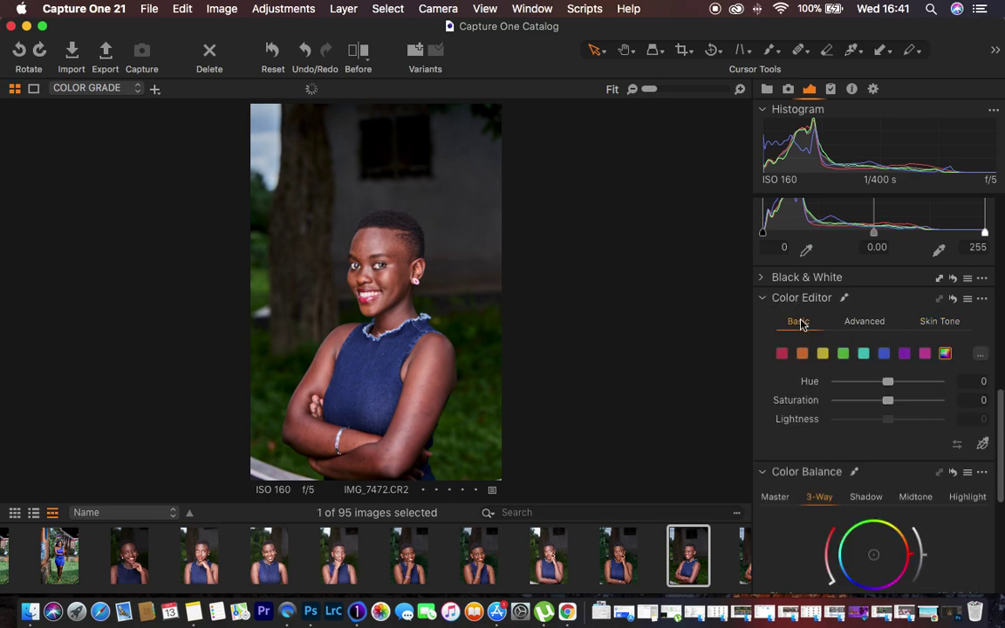
left_click(862, 323)
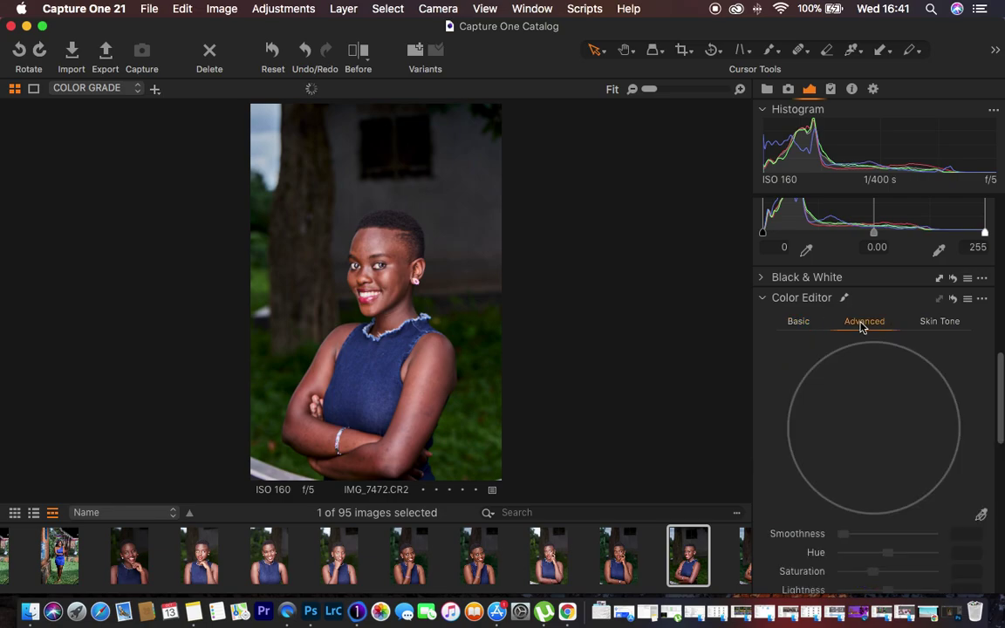
left_click(931, 323)
left_click(797, 322)
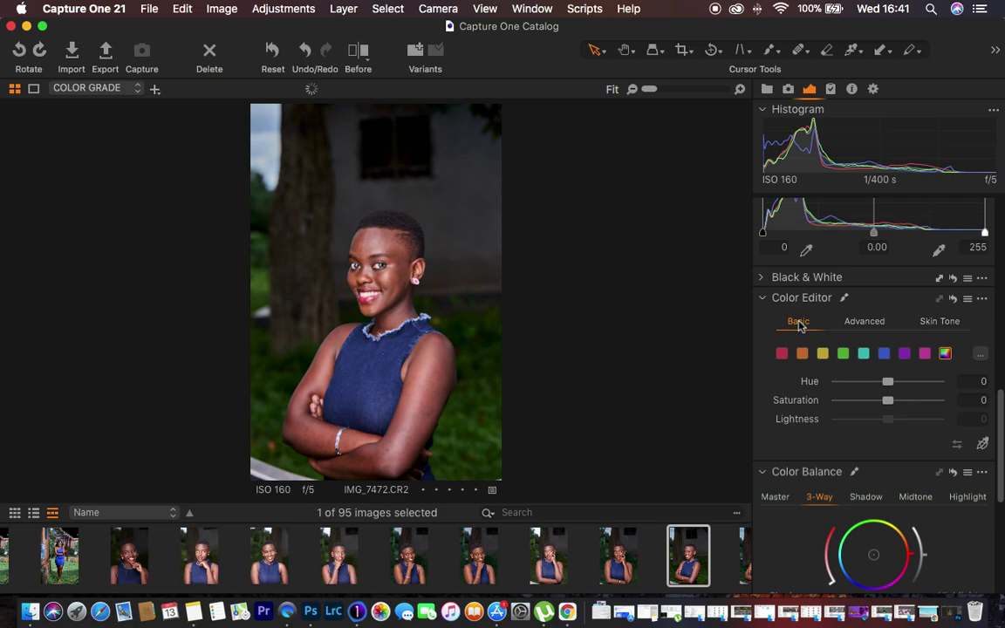
left_click(843, 354)
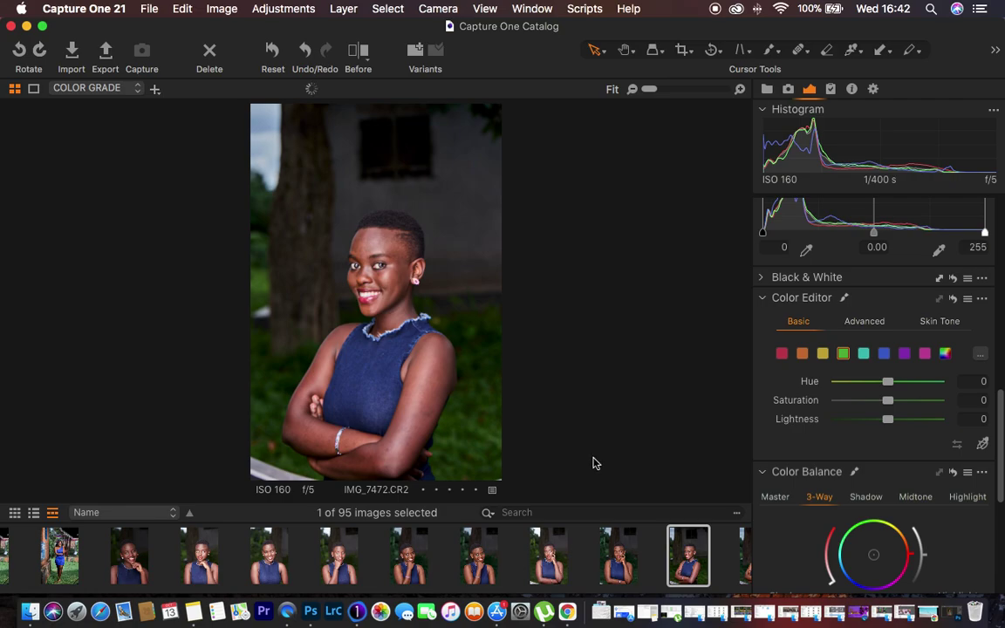
left_click_drag(887, 381, 929, 386)
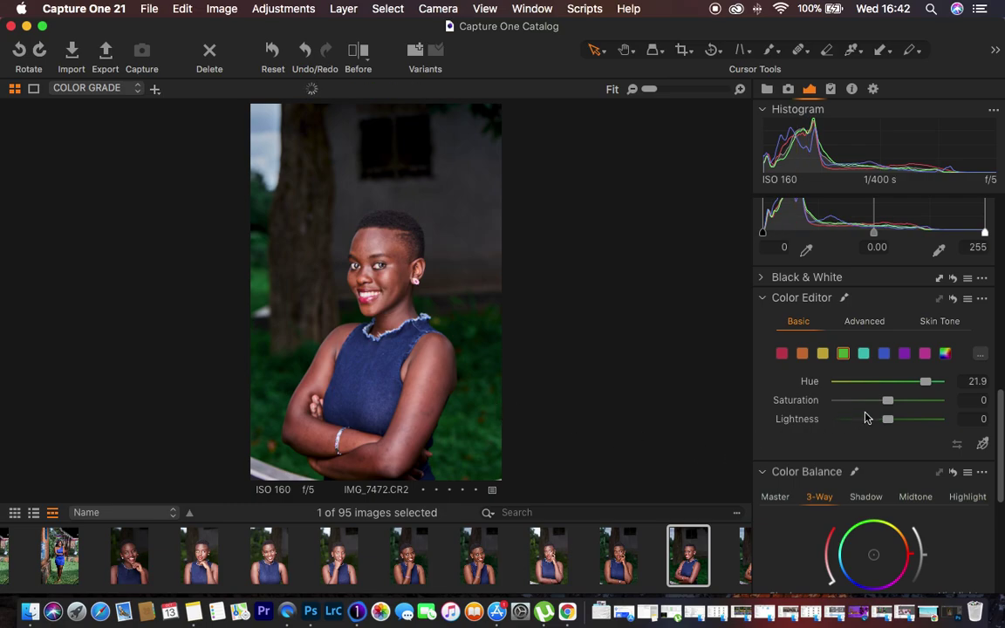
left_click_drag(888, 404, 870, 403)
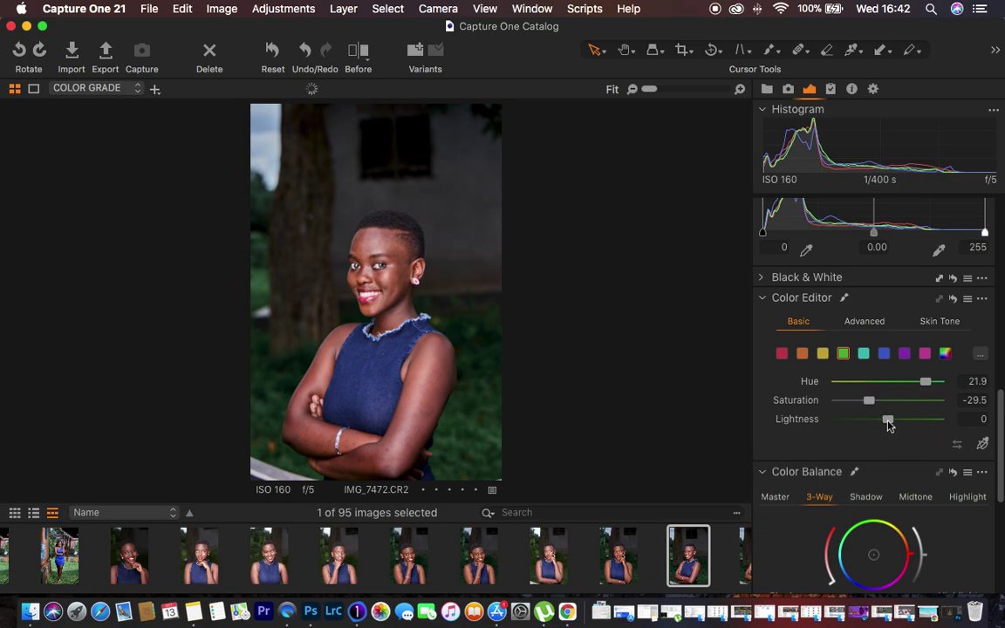
left_click_drag(888, 421, 889, 423)
Step: Sample the skin tone on the side of the subject's nose with the Color Editor's skin colour picker, then return to the full-image view
left_click(937, 323)
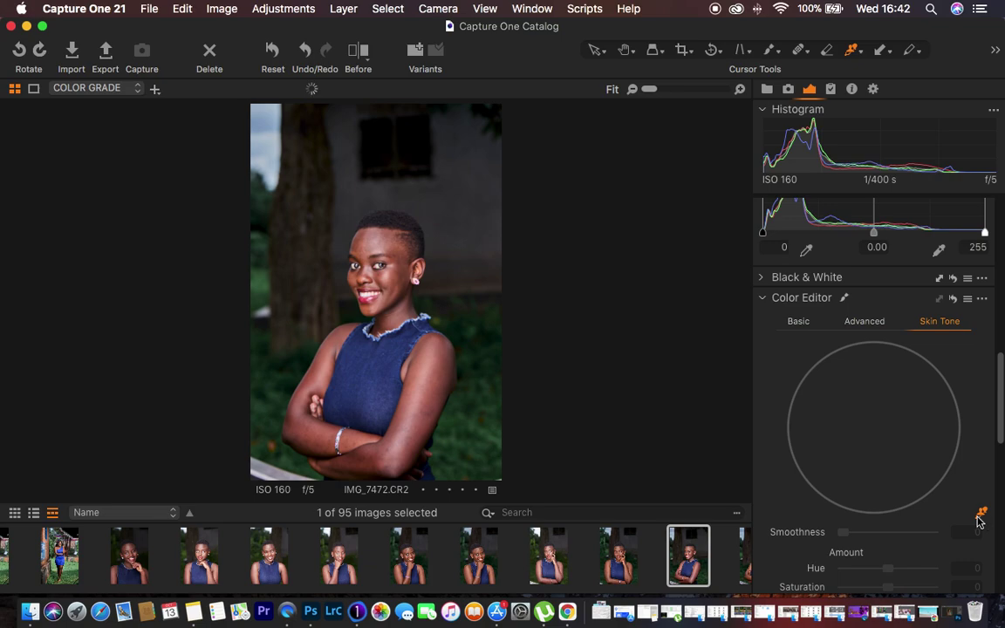
mouse_move(982, 516)
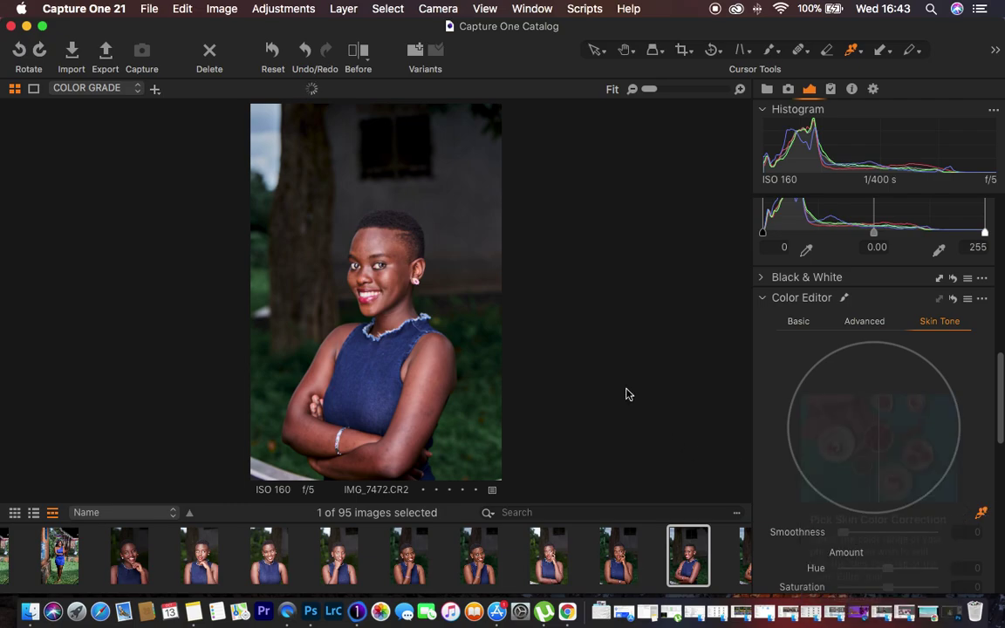
scroll(624, 385, "up", 5)
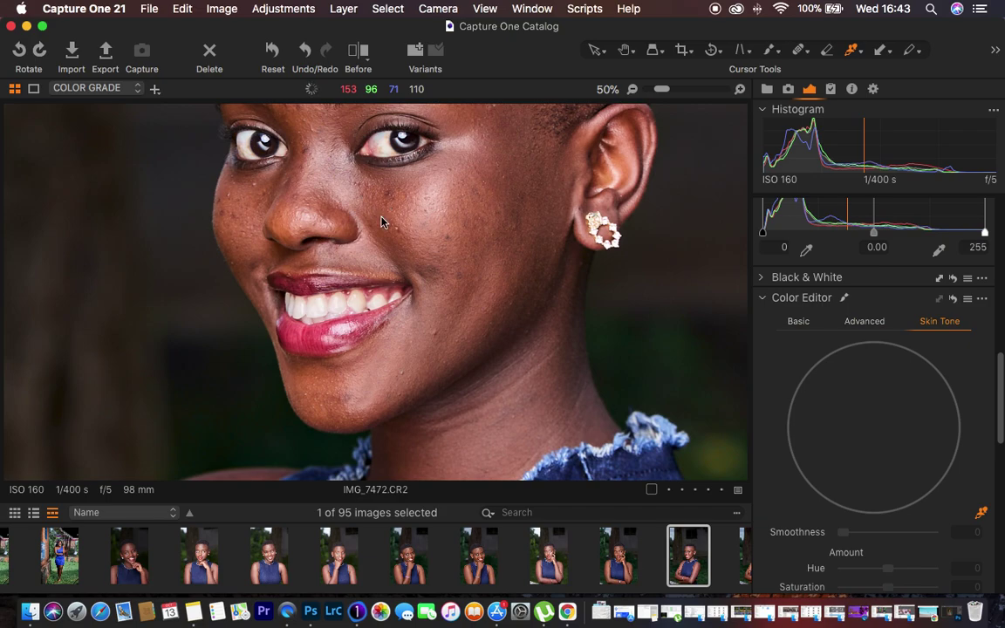
left_click(277, 231)
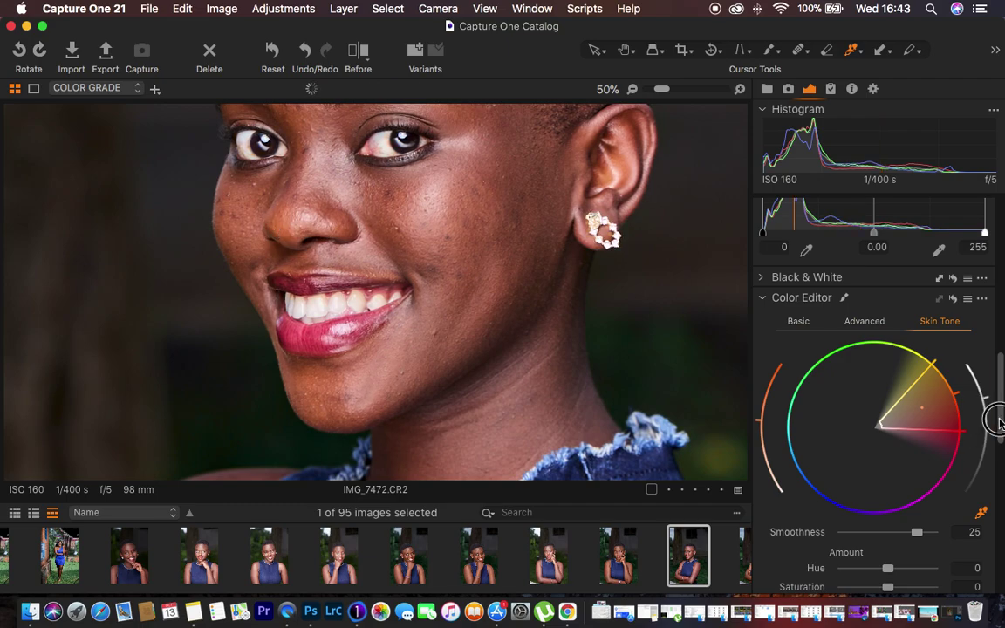
key("super+minus")
key("super+minus")
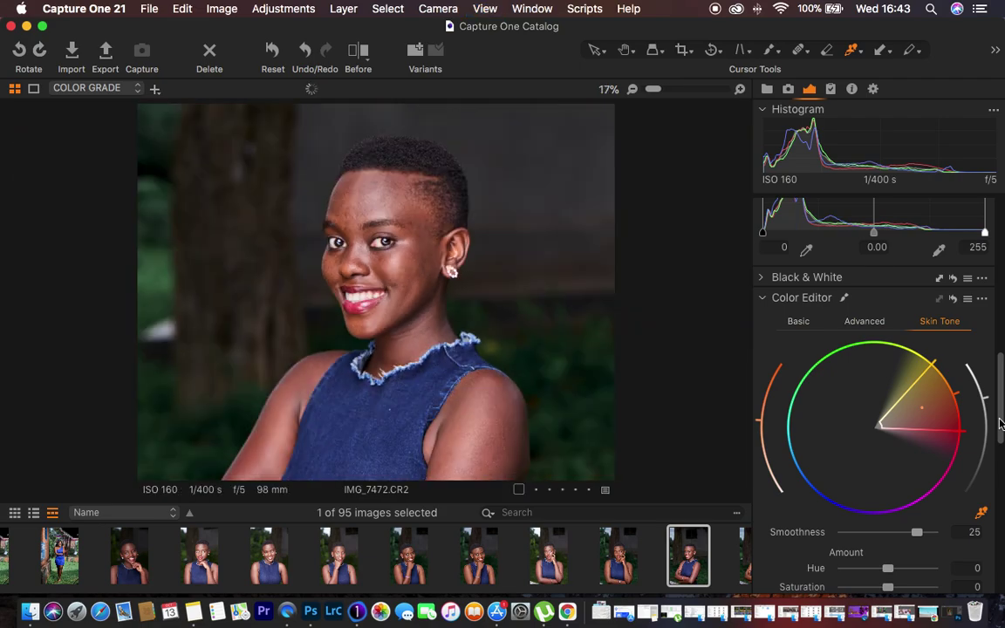
key("super+0")
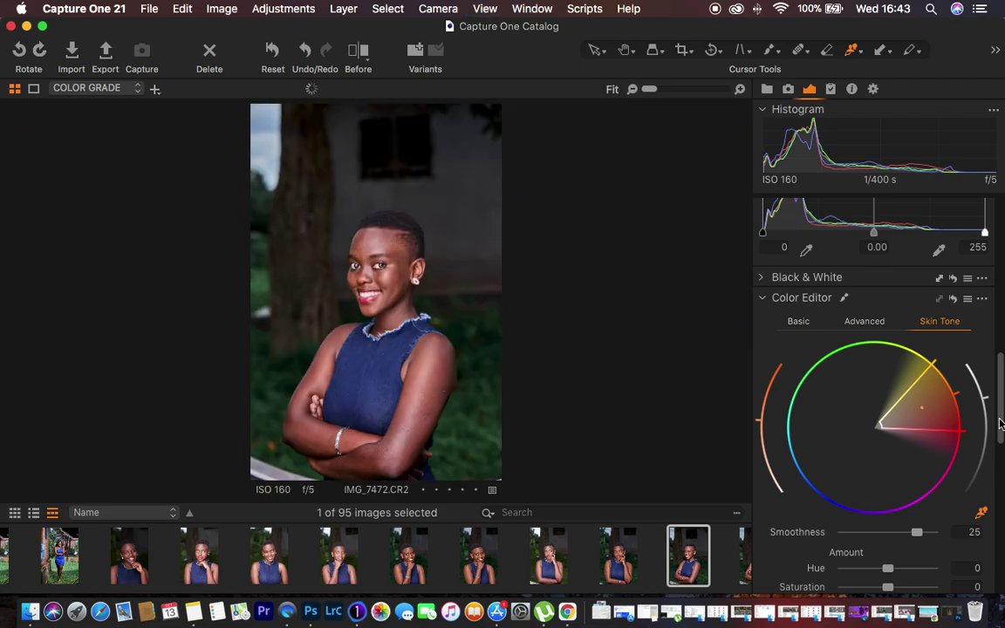
Step: Preview the selected skin colour range on the image, turn the preview off, and slightly narrow the range at its red edge
left_click_drag(1001, 423, 997, 482)
left_click(765, 469)
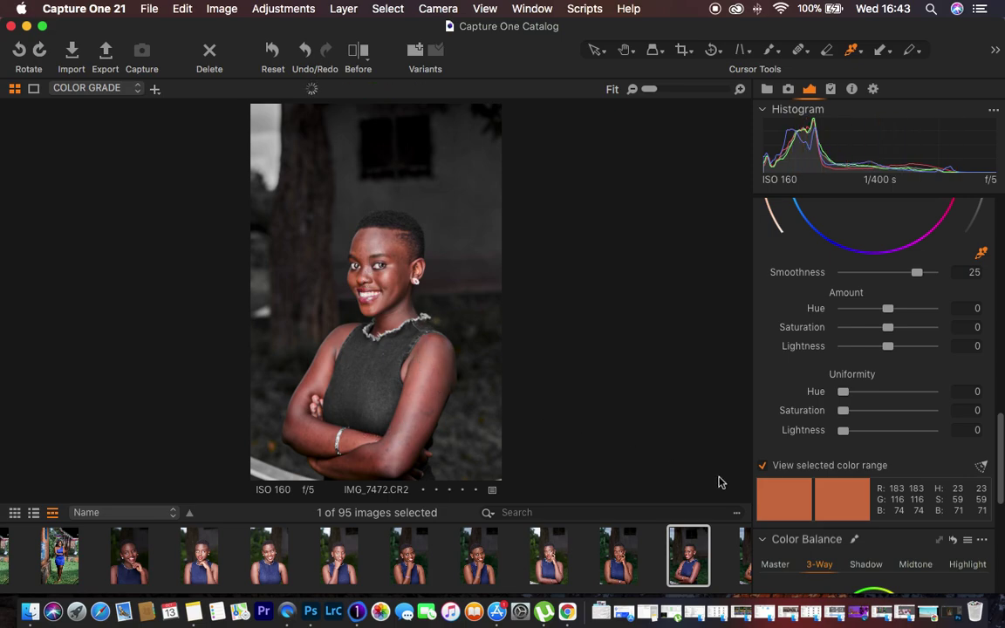
left_click(765, 470)
left_click(764, 469)
left_click(764, 469)
left_click_drag(999, 458, 997, 413)
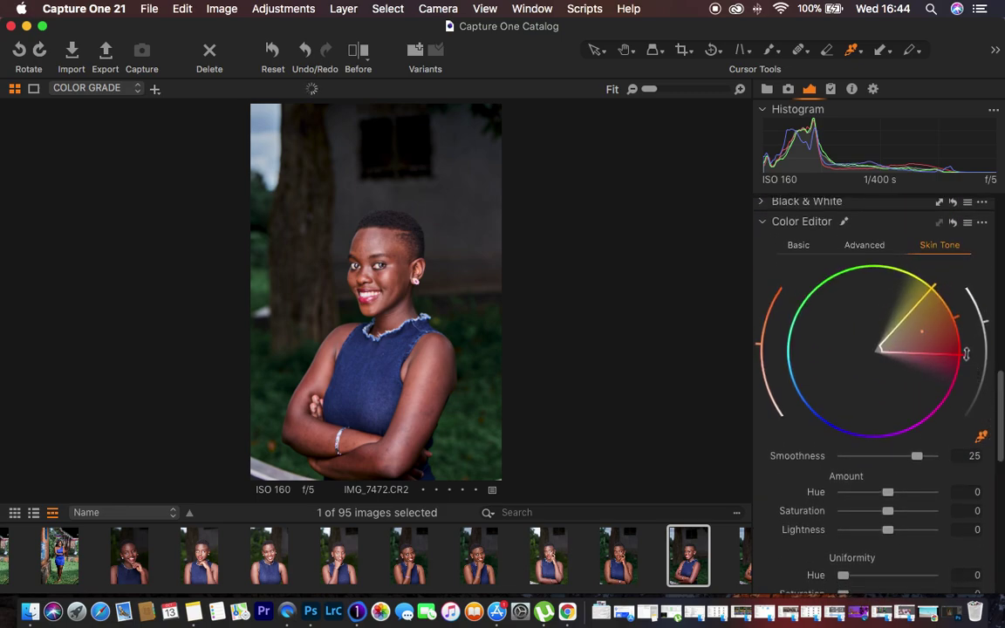
left_click_drag(966, 354, 966, 350)
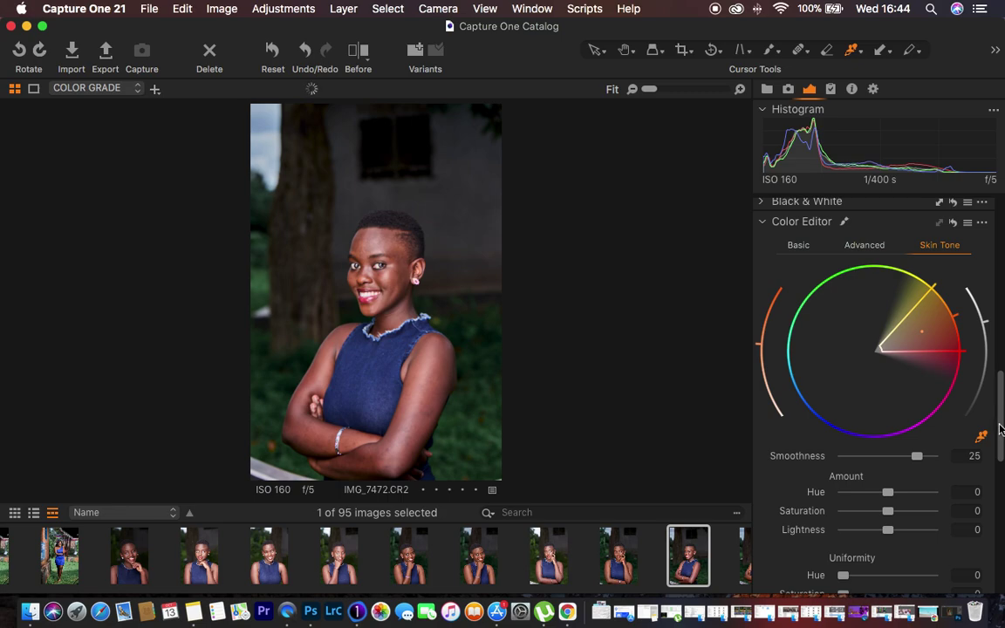
Step: Set the skin tone Uniformity to 80.9 for Hue and 76.2 for Saturation
left_click_drag(1001, 414, 1001, 445)
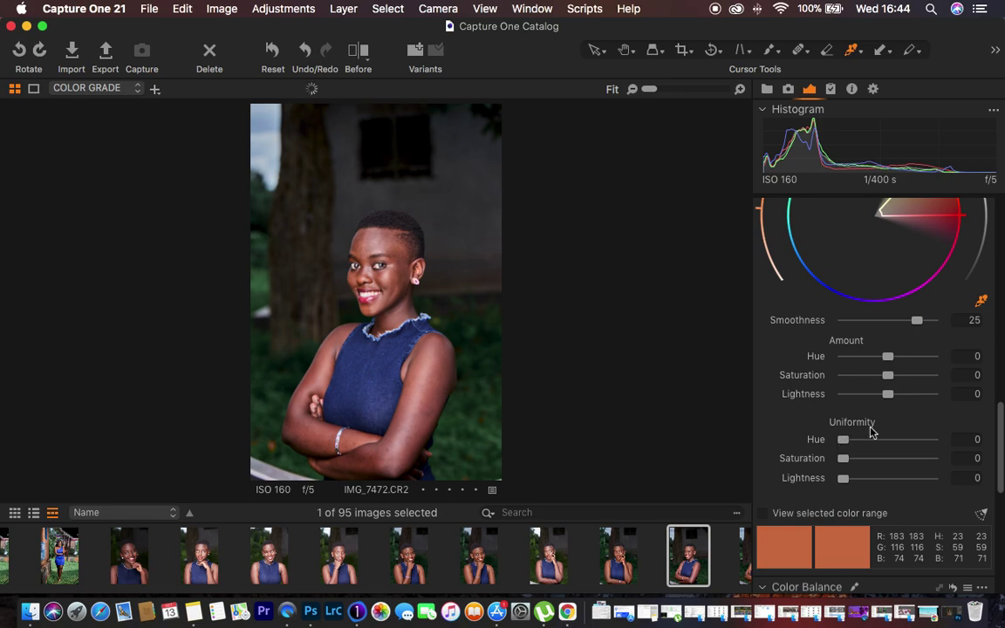
left_click_drag(843, 441, 916, 444)
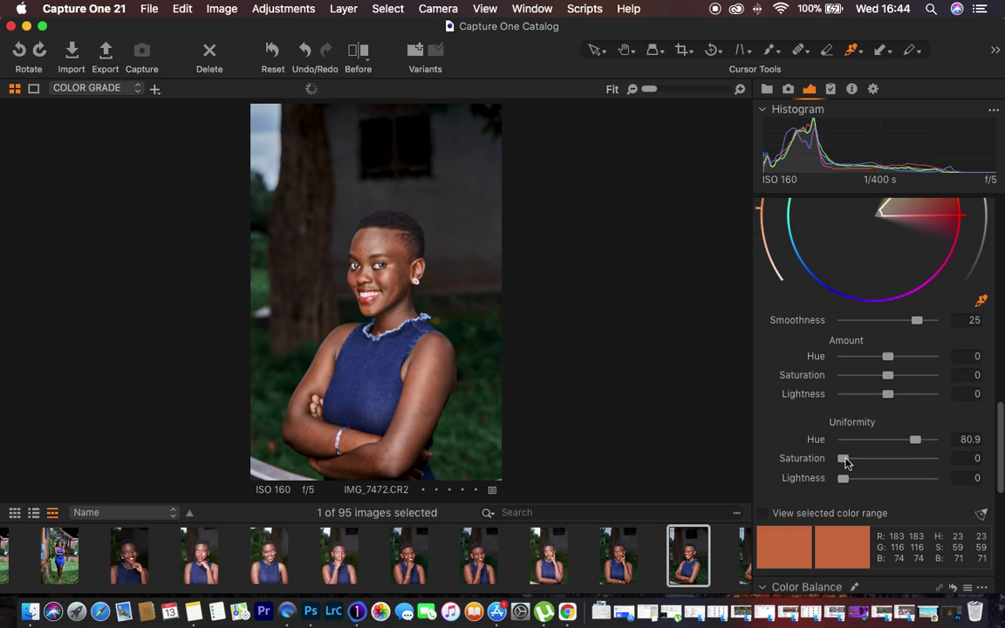
left_click_drag(845, 460, 914, 460)
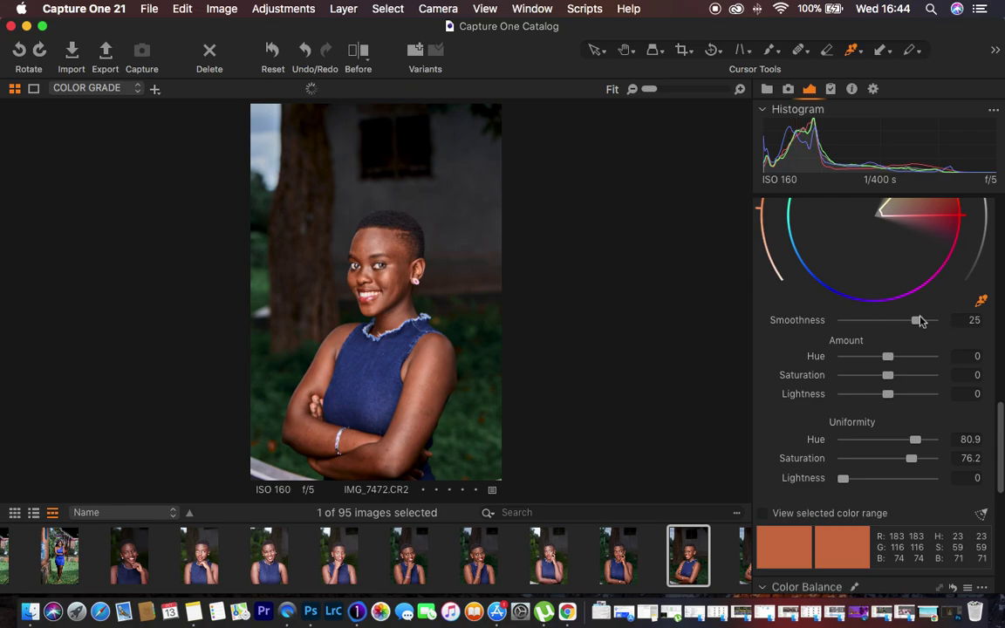
Step: Set the COLOR GRADE layer's white balance Kelvin to 4763 and show the split before/after comparison
scroll(921, 322, "up", 10)
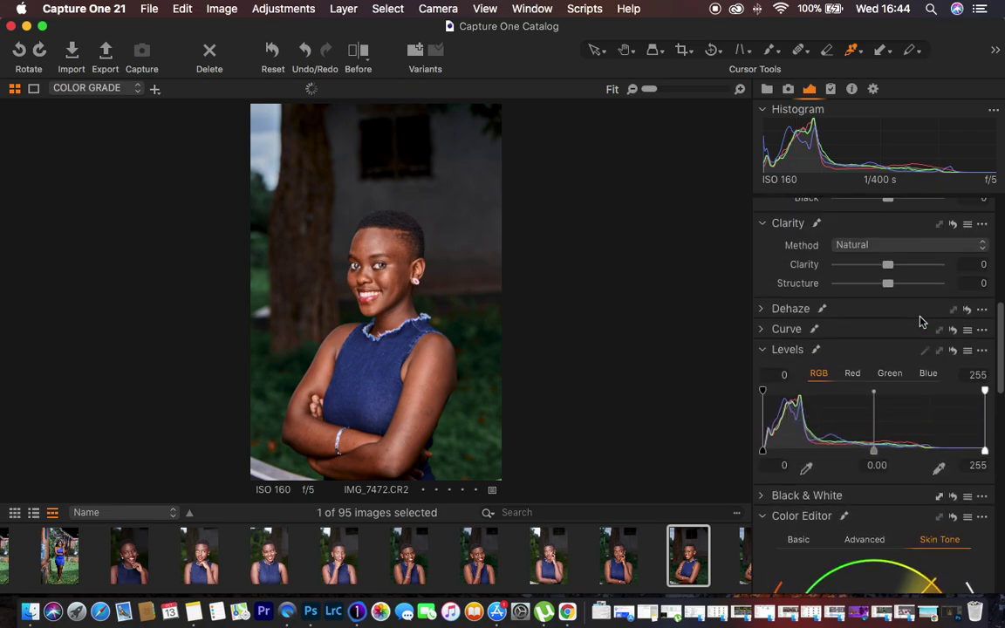
scroll(921, 321, "up", 10)
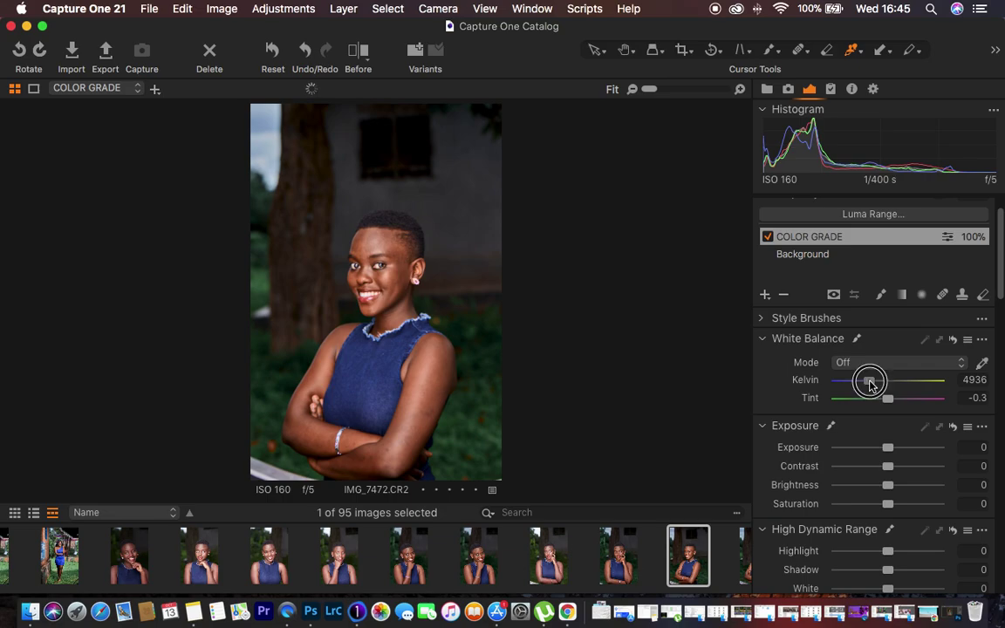
left_click_drag(870, 383, 868, 383)
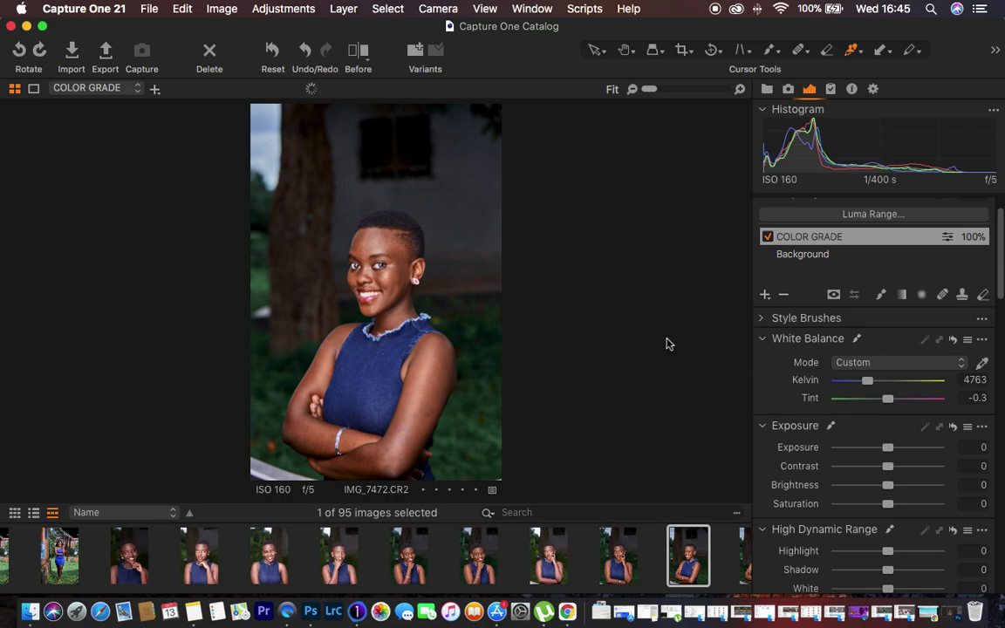
left_click(357, 52)
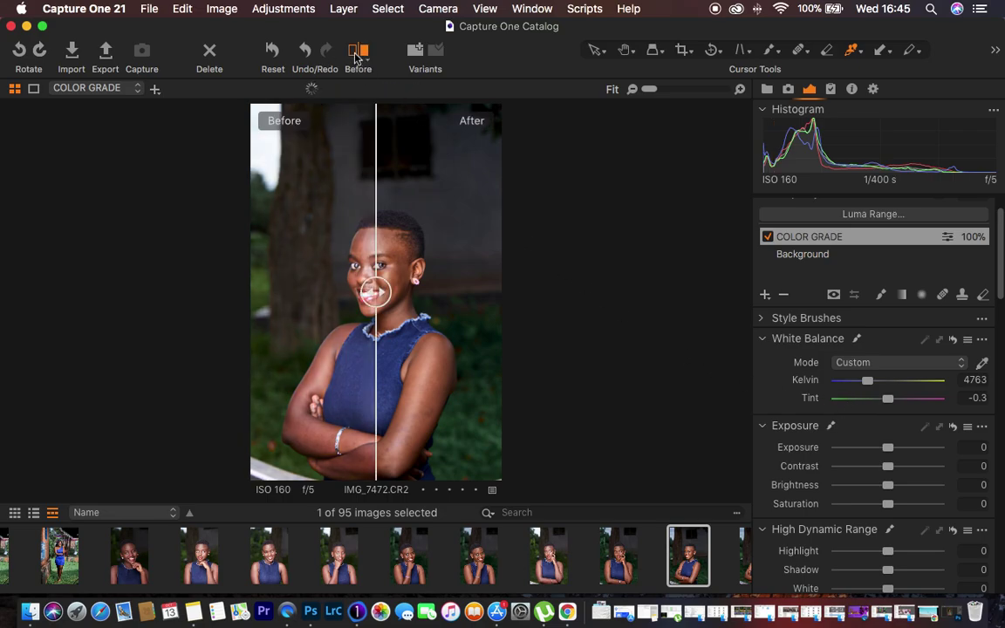
Step: Reveal the entire before version, close the split comparison, and check the COLOR GRADE layer's effect by switching it off and on
left_click_drag(376, 292, 592, 310)
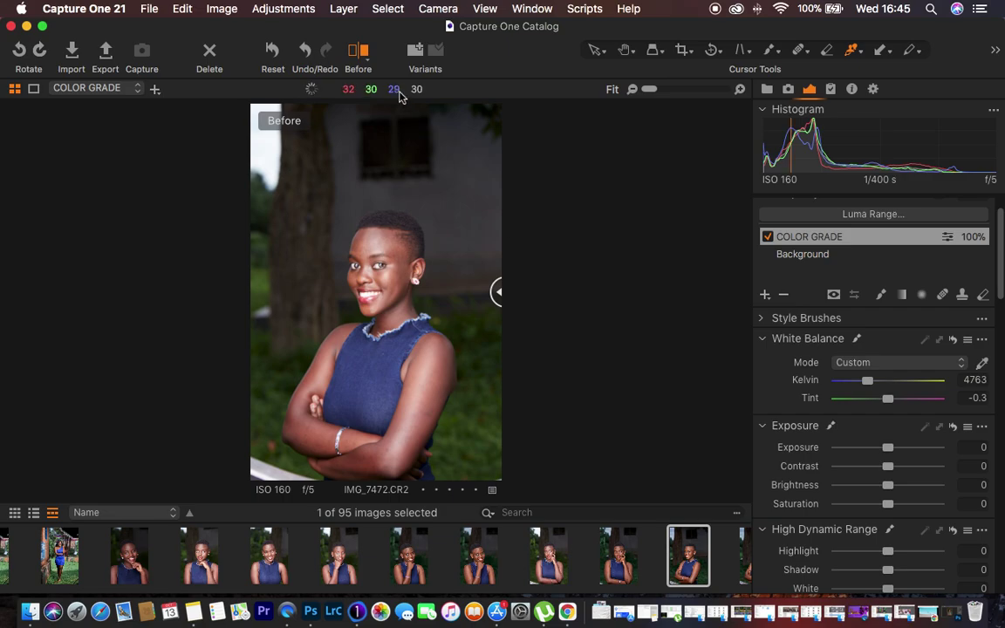
left_click(358, 49)
left_click(769, 238)
left_click(768, 237)
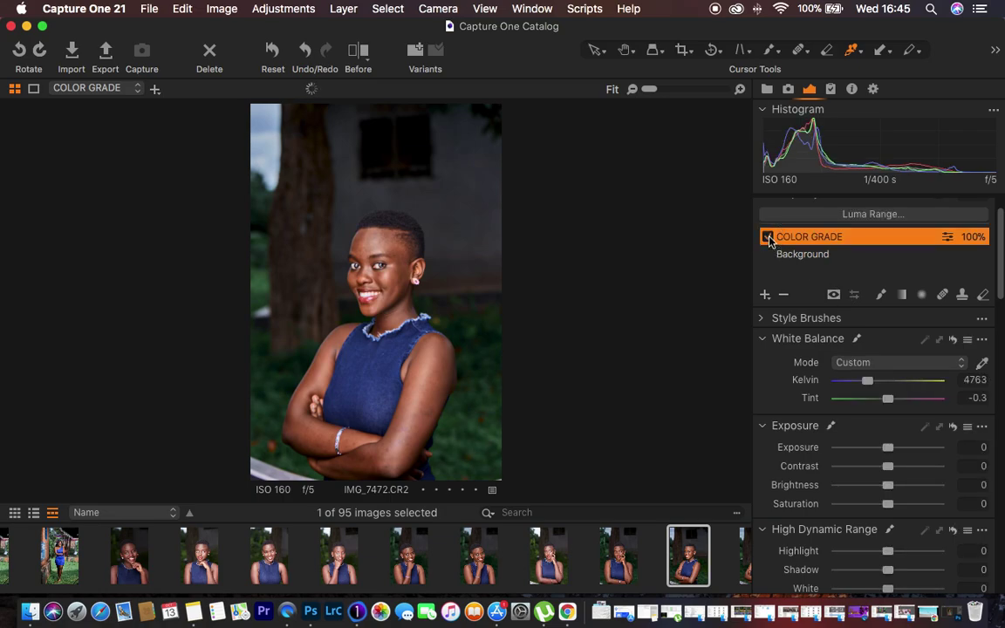
left_click(768, 237)
Step: Try the COLOR GRADE layer at 64% opacity, then restore it to 100%
scroll(1000, 260, "up", 2)
left_click_drag(939, 229, 902, 232)
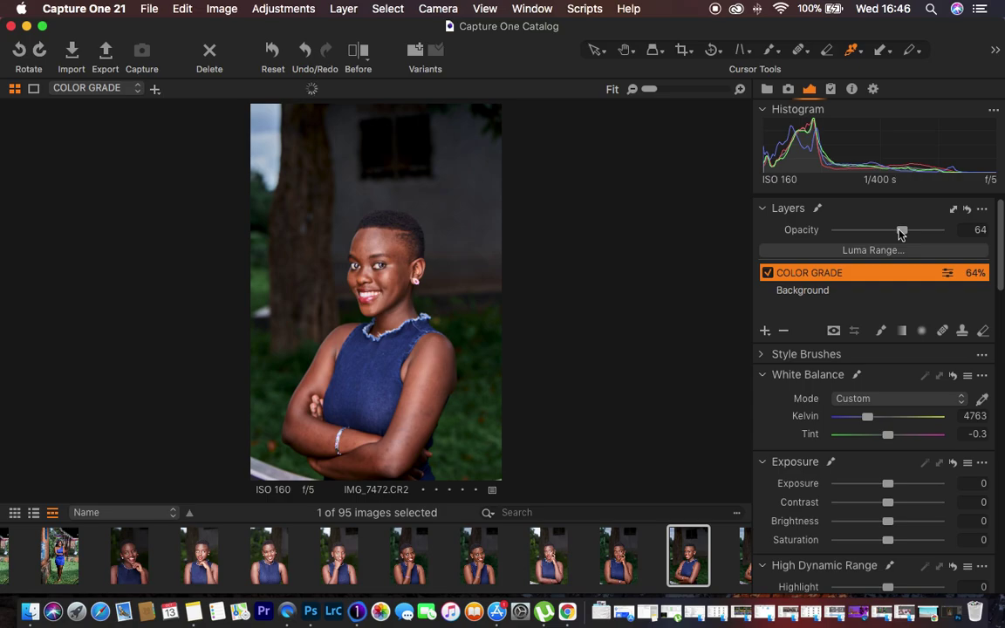
left_click_drag(902, 232, 976, 229)
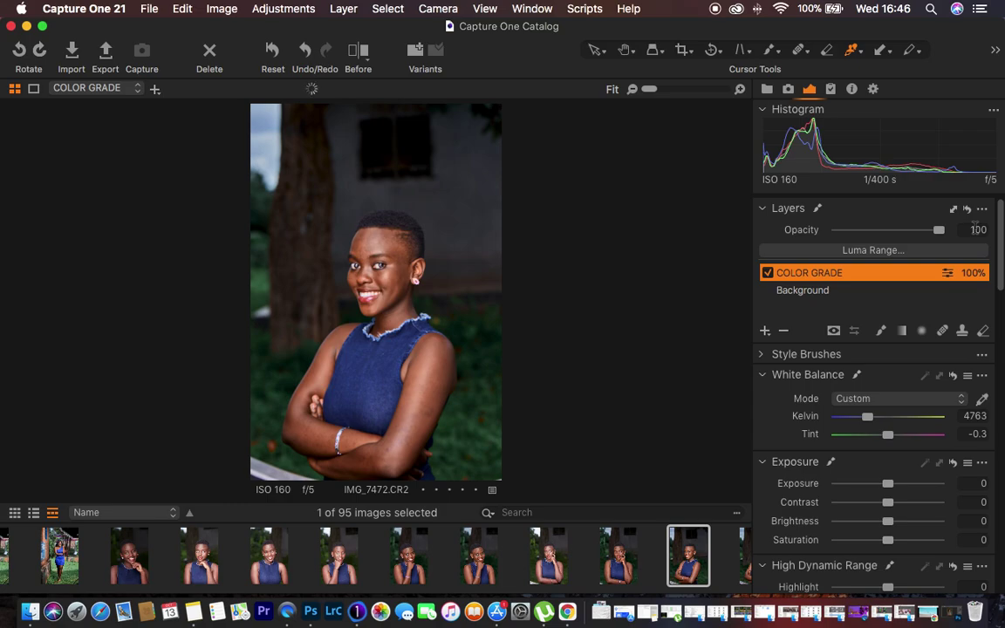
Step: Send the photo to Adobe Photoshop 2020 for editing as an uncompressed 16-bit TIFF in Adobe RGB (1998), 300 px/in, at 100% fixed scale
left_click(222, 9)
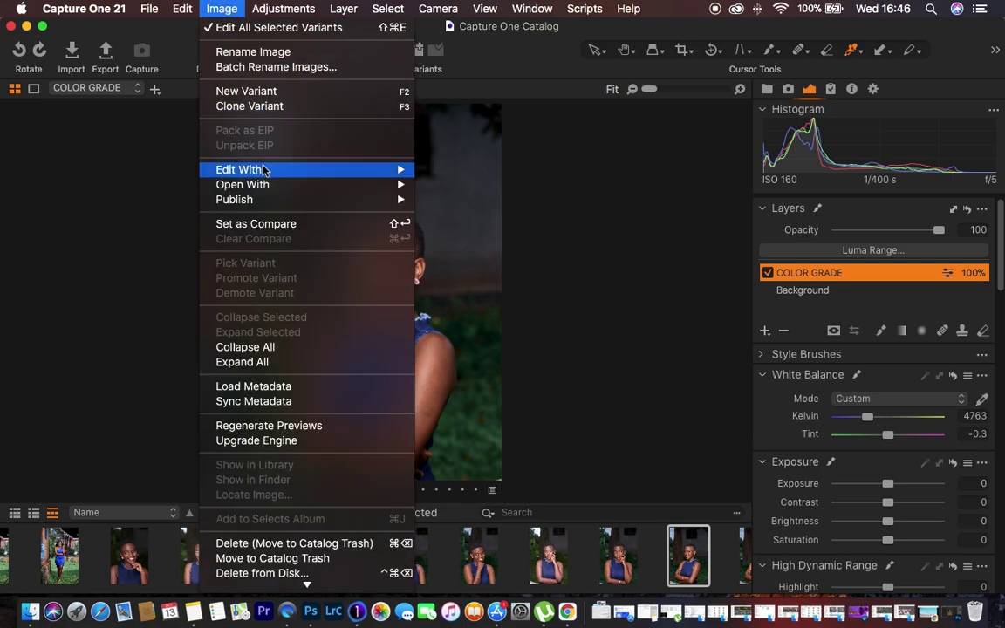
mouse_move(253, 168)
left_click(493, 171)
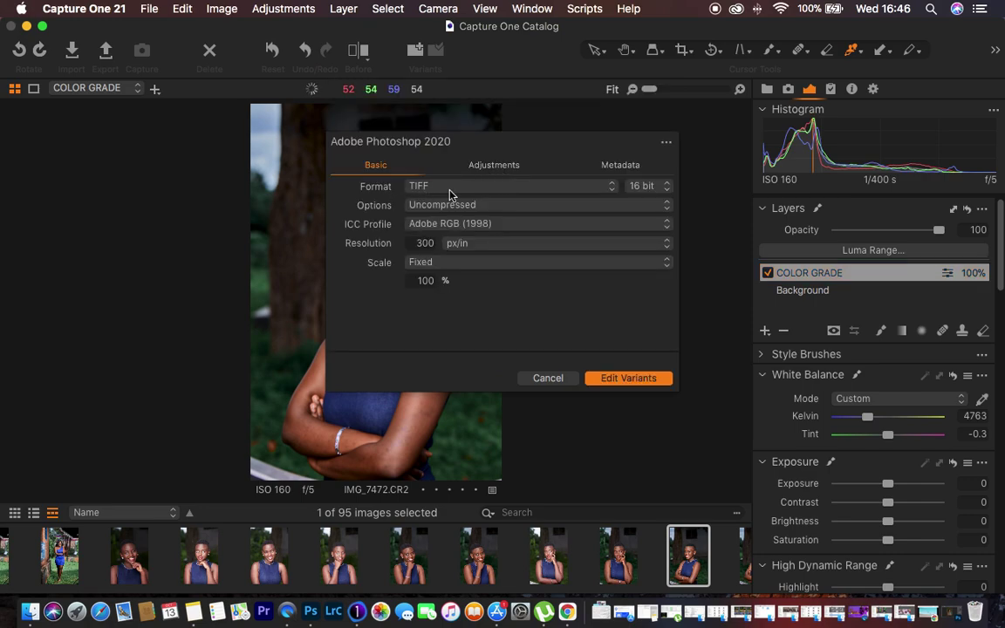
left_click(610, 188)
left_click(608, 187)
left_click(623, 378)
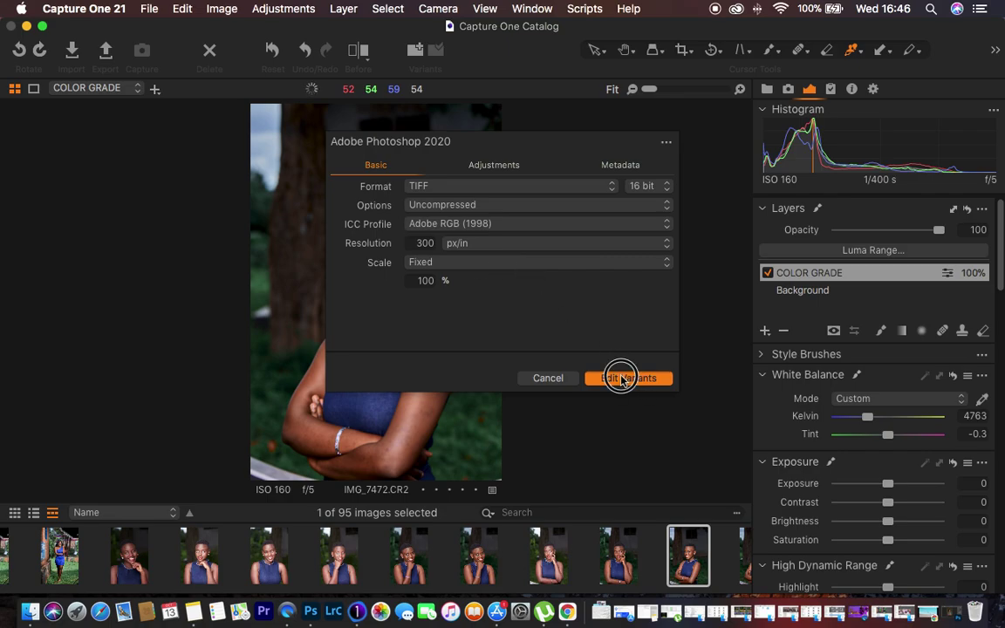